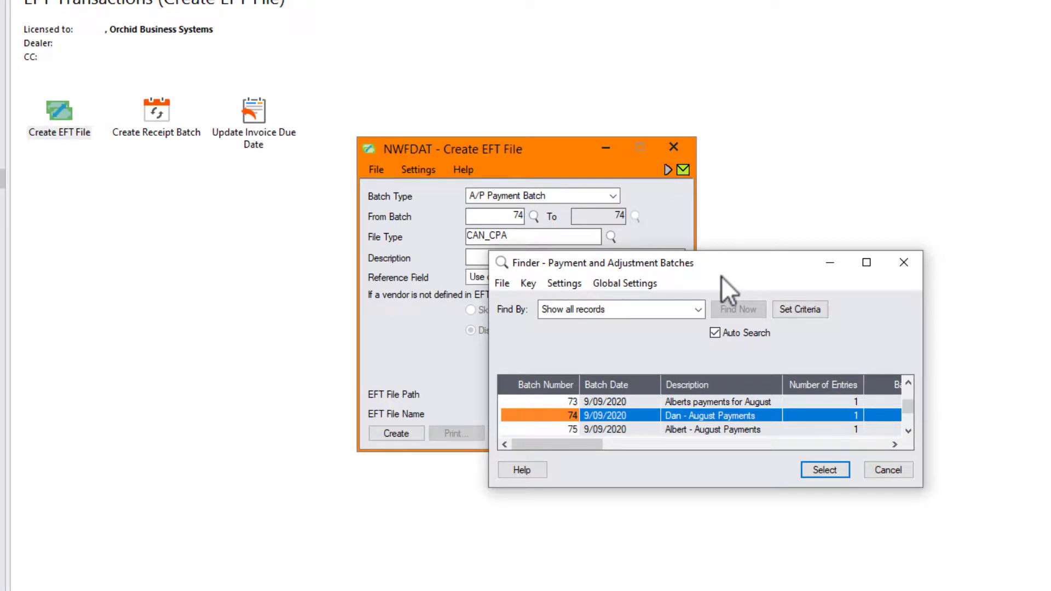
# - Try to create the CAN_CPA EFT file for A/P payment batch 74
pyautogui.click(821, 470)
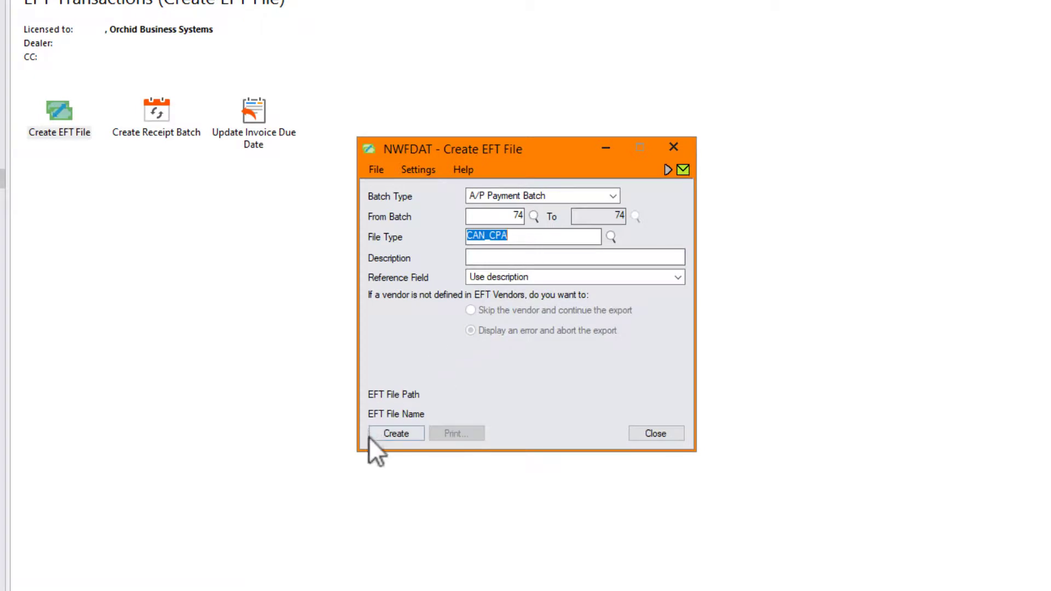
pyautogui.click(388, 438)
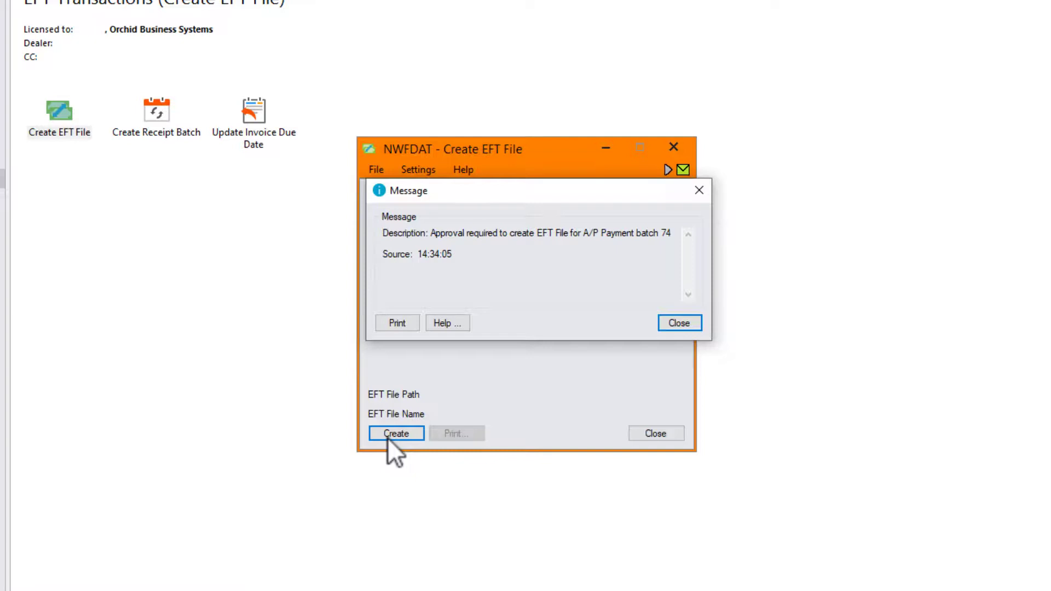
pyautogui.click(681, 321)
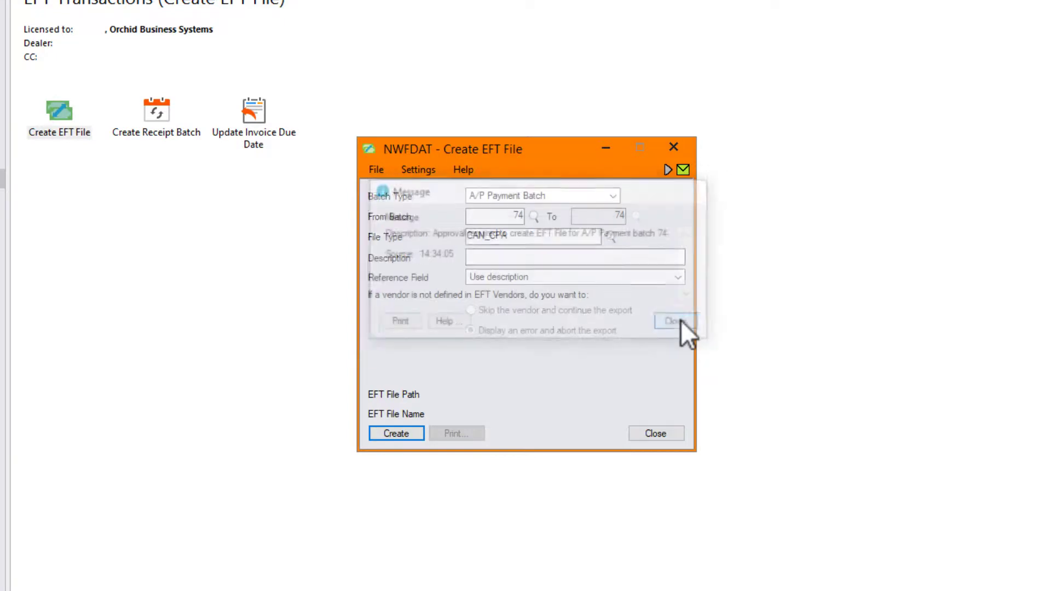
# - Check the workflow log and progress actions offered for batch 74 in the Create EFT File window
pyautogui.click(667, 169)
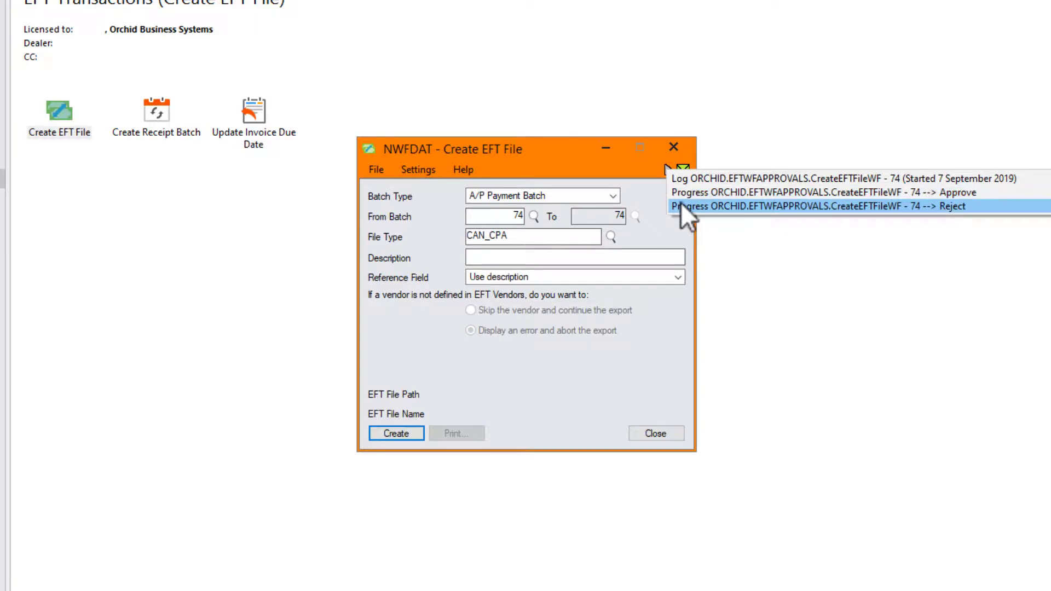
pyautogui.click(641, 164)
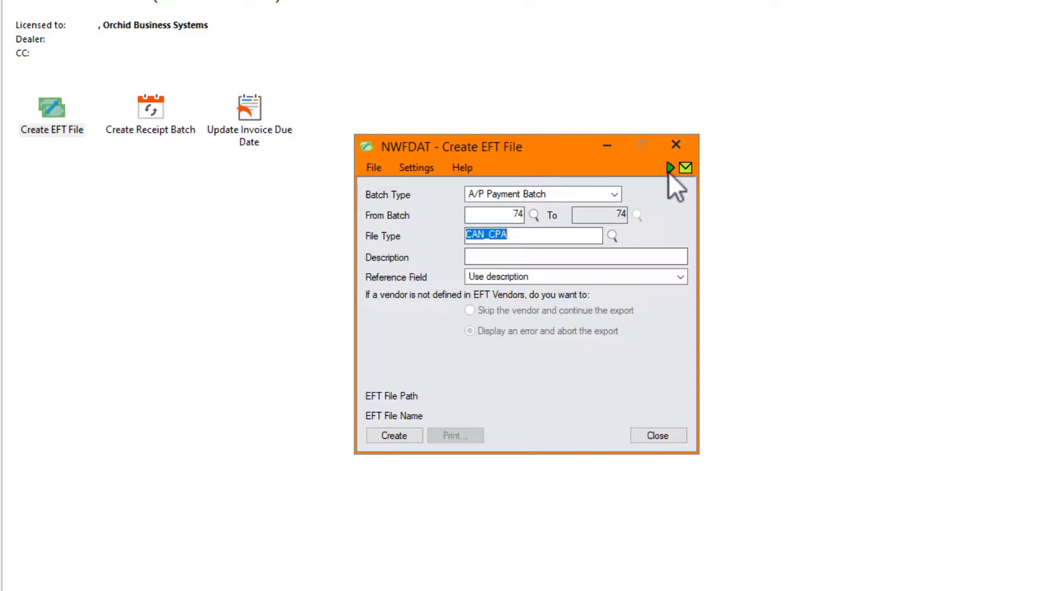
pyautogui.click(670, 168)
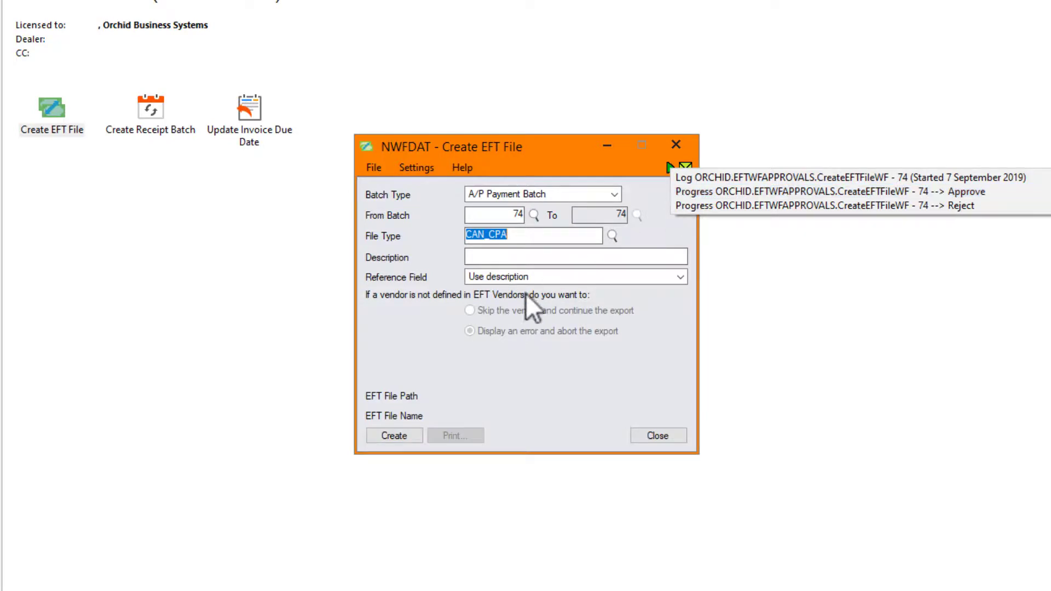
pyautogui.click(411, 432)
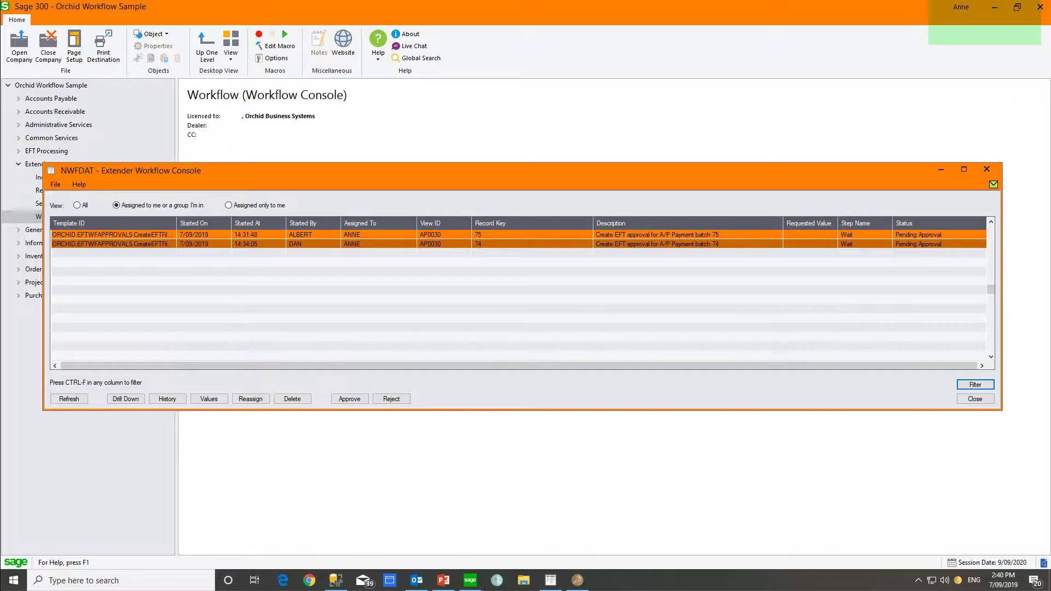
# - View the Information Manager user settings with the Orchid User option, and minimise the window
pyautogui.rightClick(957, 584)
pyautogui.click(979, 554)
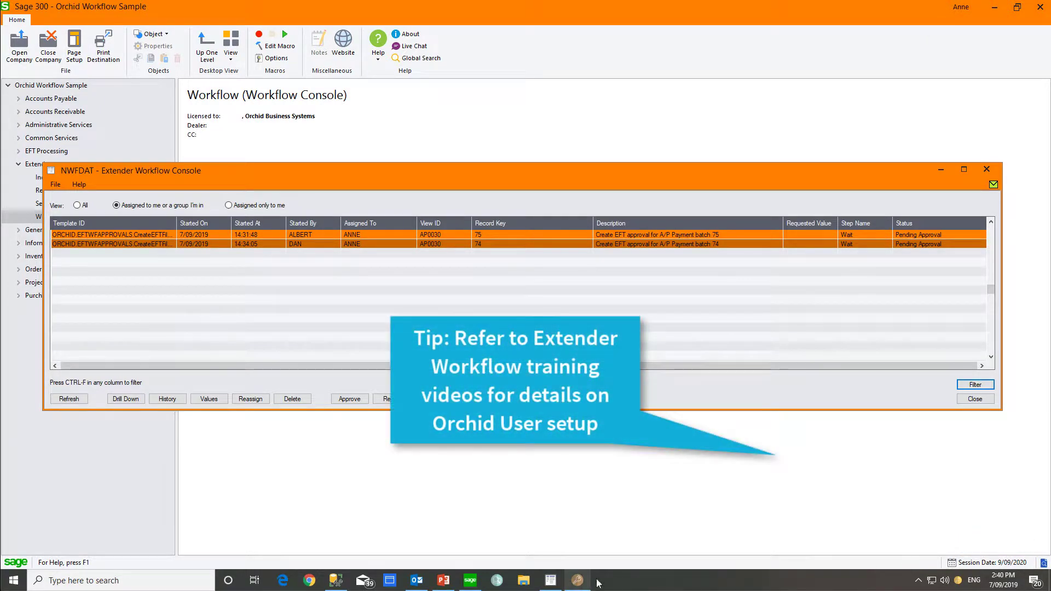
pyautogui.click(577, 581)
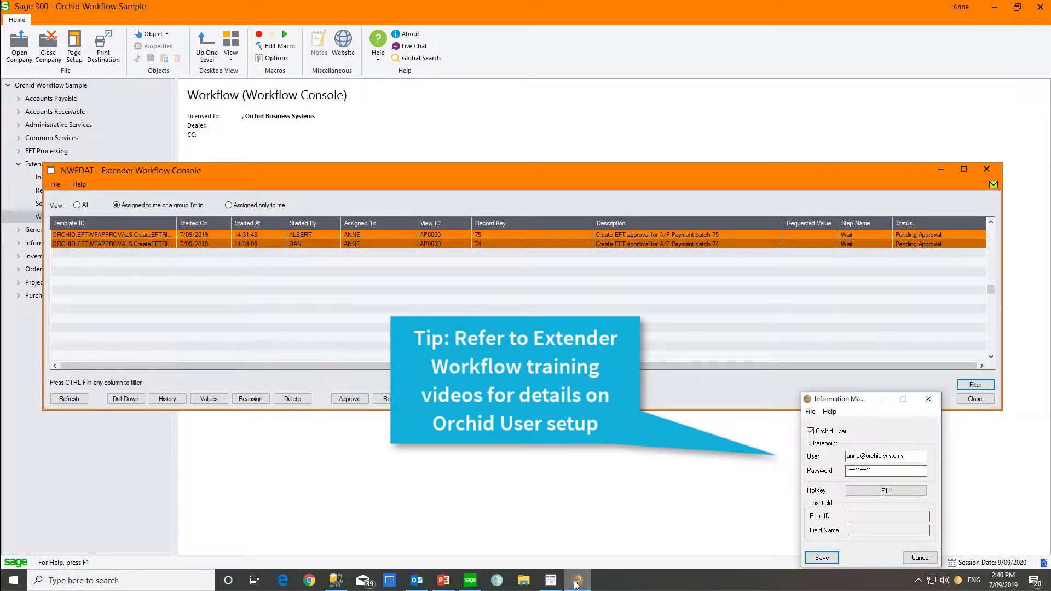
pyautogui.click(878, 399)
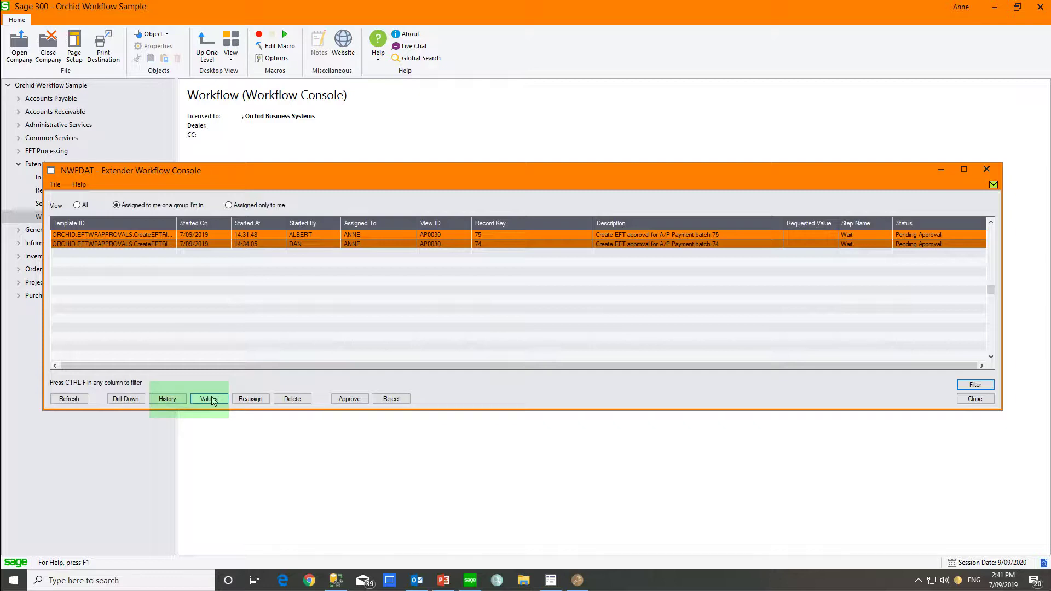
# - Approve the pending EFT creation request for A/P payment batch 75 and close the Workflow Console
pyautogui.press('Tab')
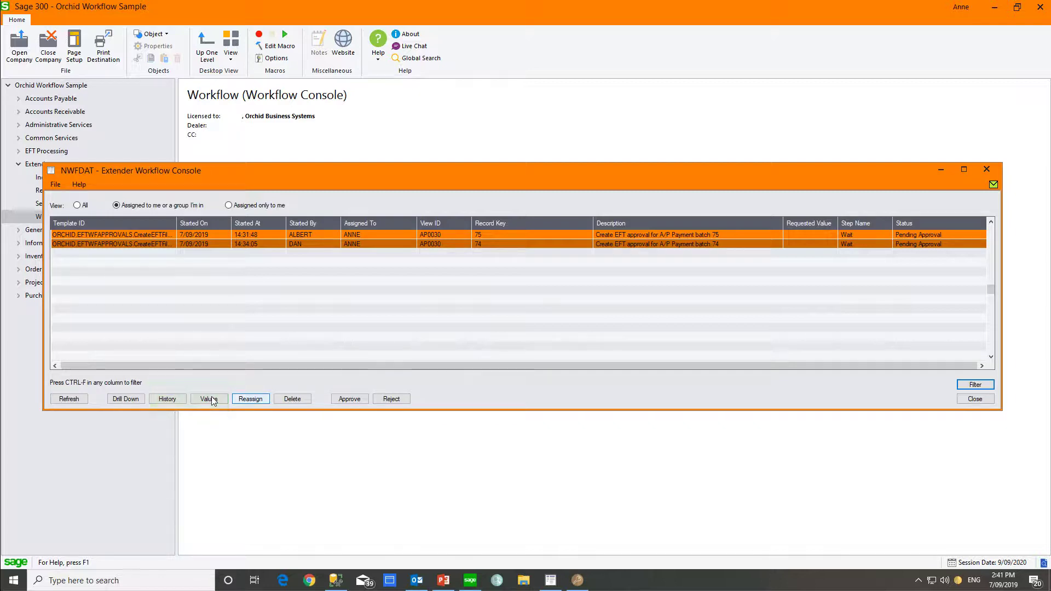
pyautogui.click(291, 401)
pyautogui.click(489, 245)
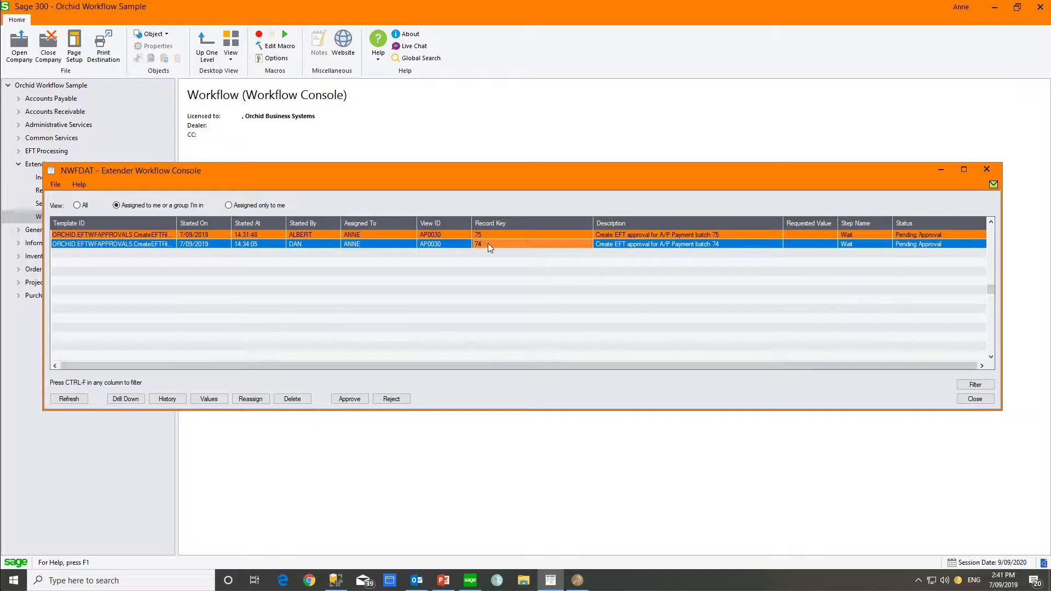
pyautogui.click(489, 236)
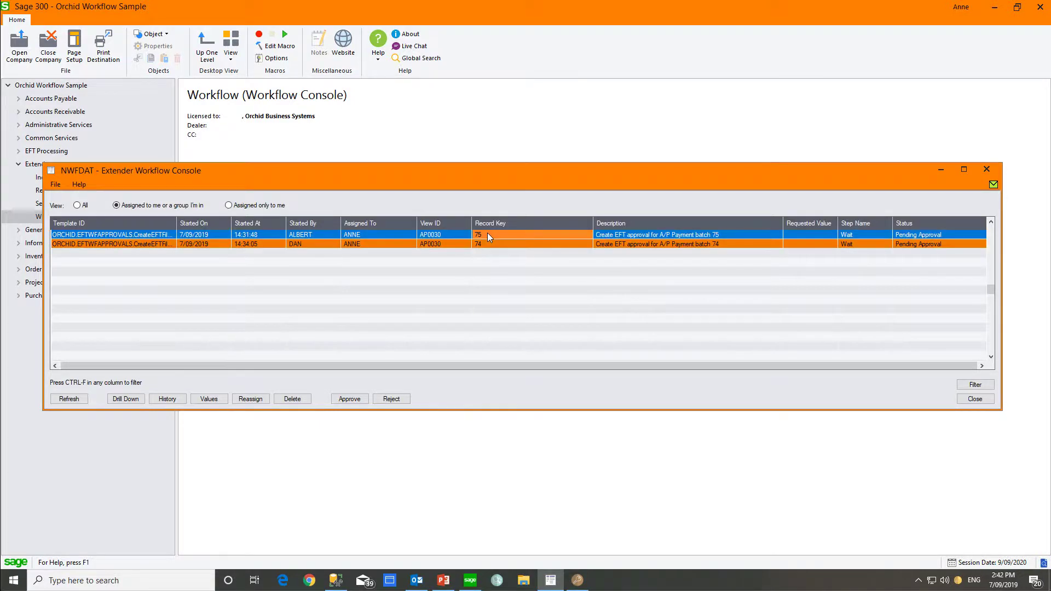
pyautogui.click(344, 399)
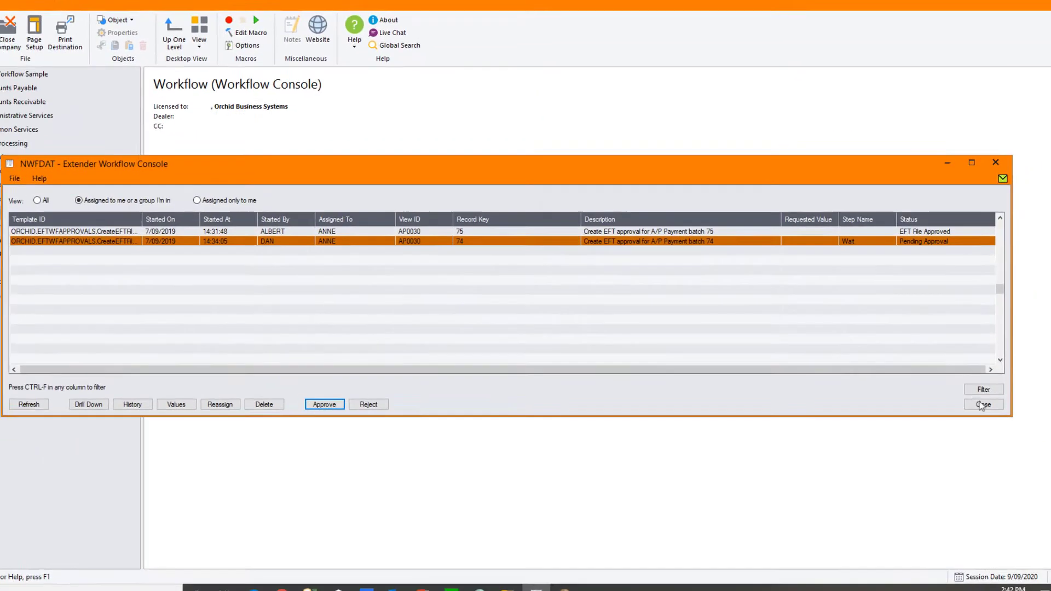
pyautogui.click(975, 399)
# - Create the CAN_CPA EFT file for A/P payment batch 75 from EFT Transactions
pyautogui.click(70, 217)
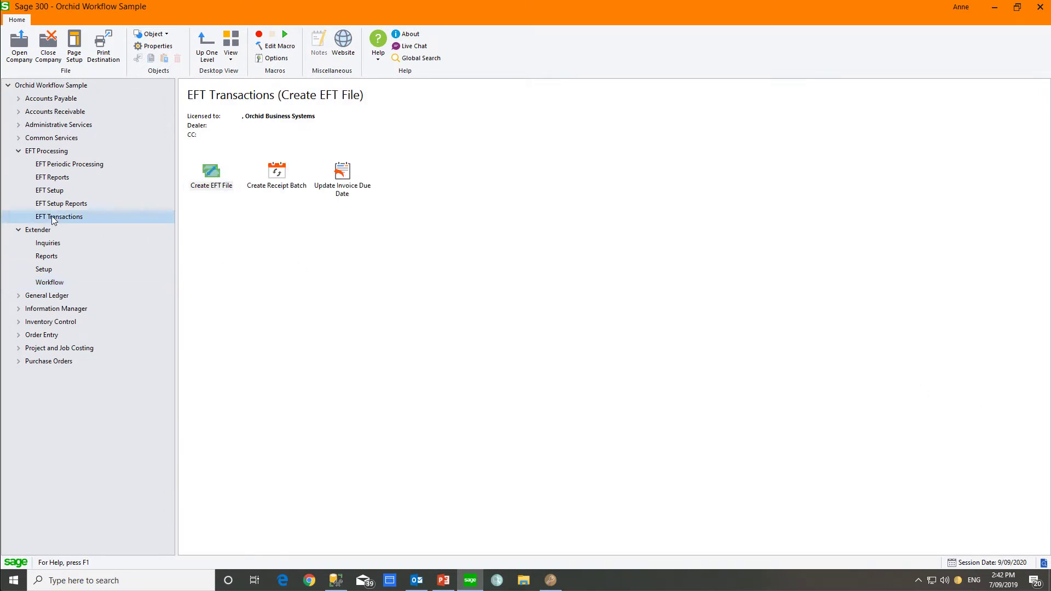
pyautogui.doubleClick(213, 178)
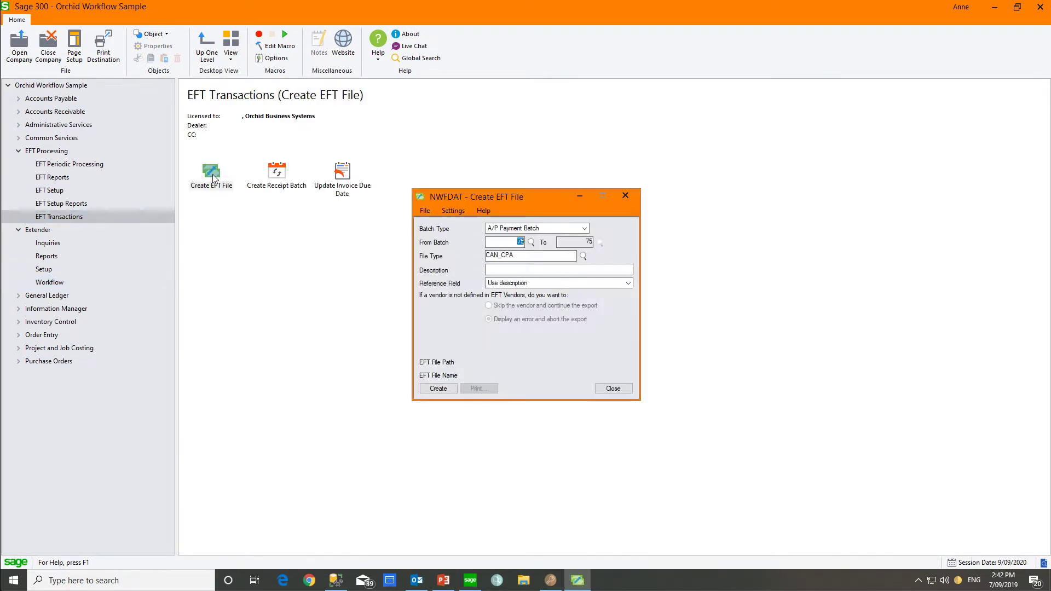
pyautogui.click(445, 390)
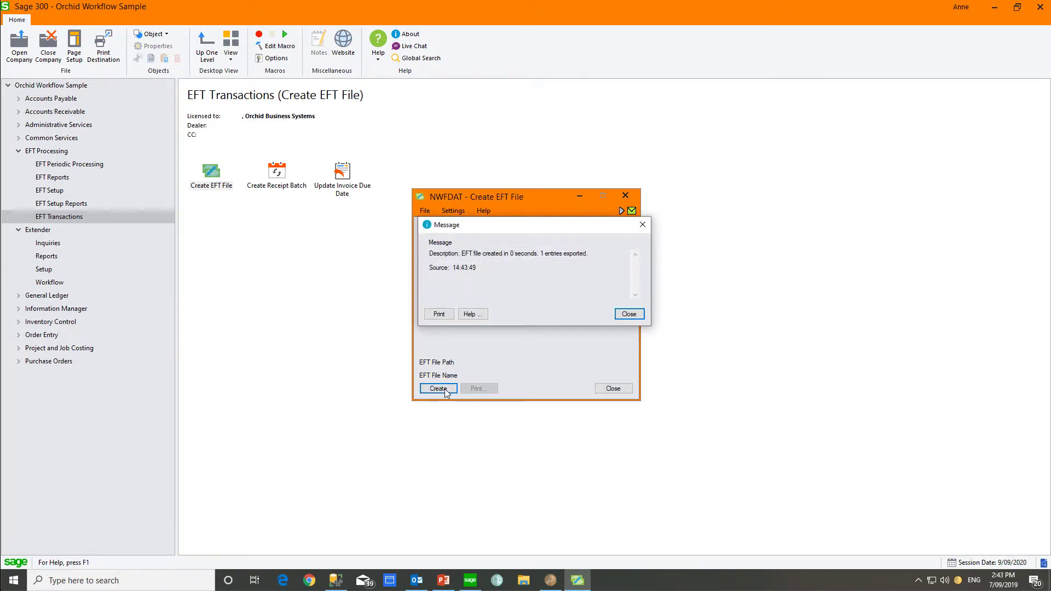
pyautogui.click(629, 314)
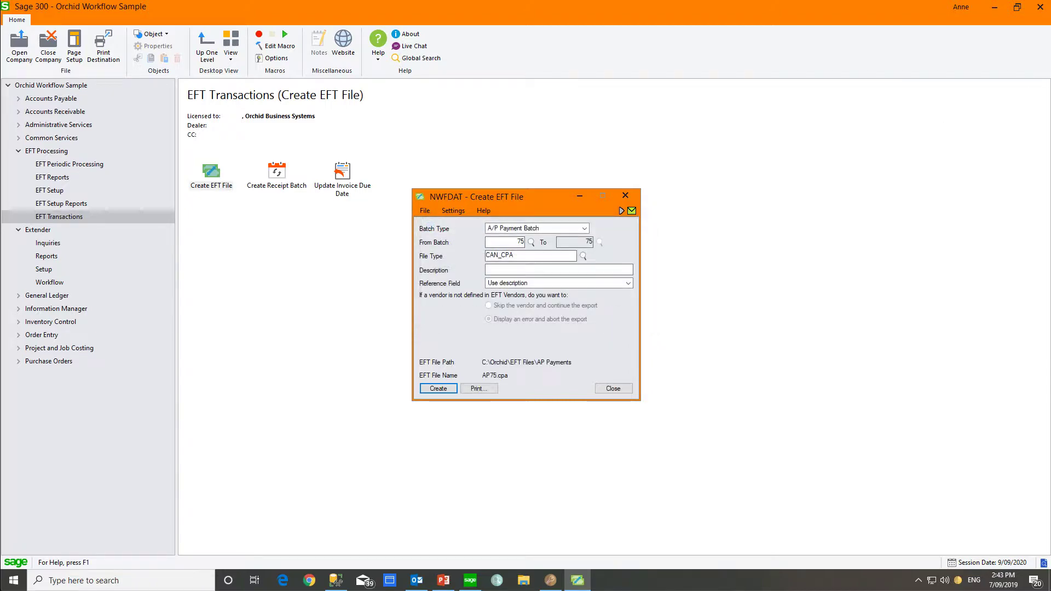
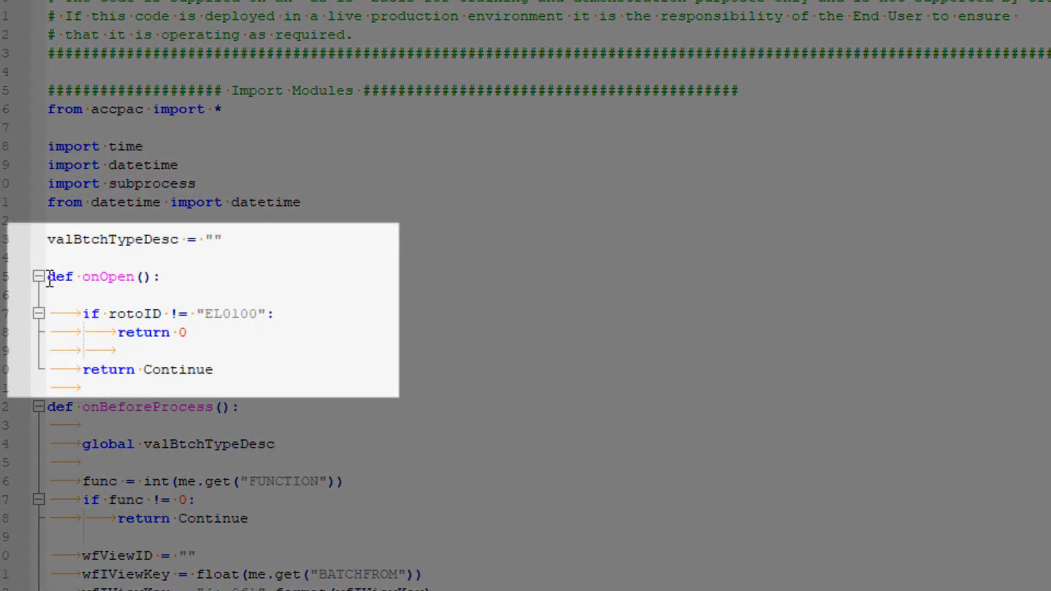
# - Examine the script's onOpen check for EL0100 and the FUNCTION and batch type handling in onBeforeProcess
pyautogui.moveTo(48, 277); pyautogui.dragTo(223, 330)
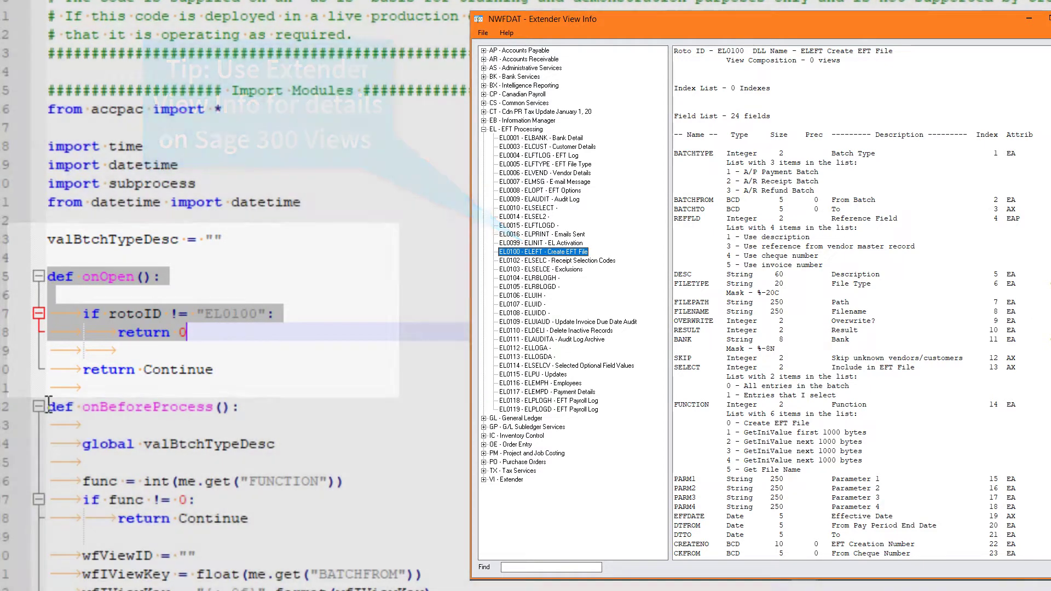
pyautogui.click(48, 404)
pyautogui.moveTo(38, 124); pyautogui.dragTo(356, 122)
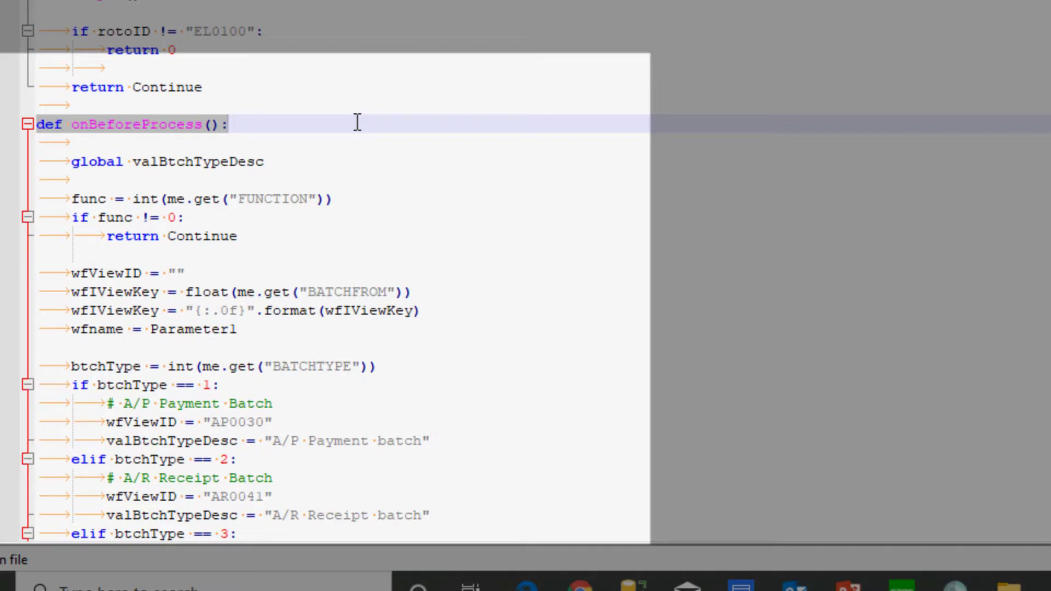
pyautogui.scroll(-1, 357, 122)
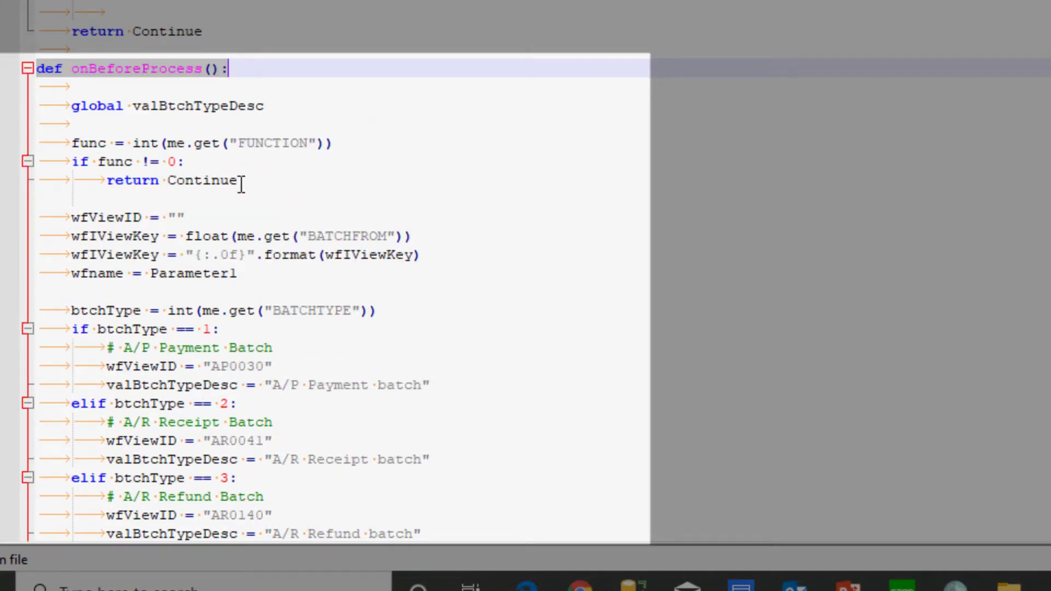
pyautogui.moveTo(237, 180); pyautogui.dragTo(36, 143)
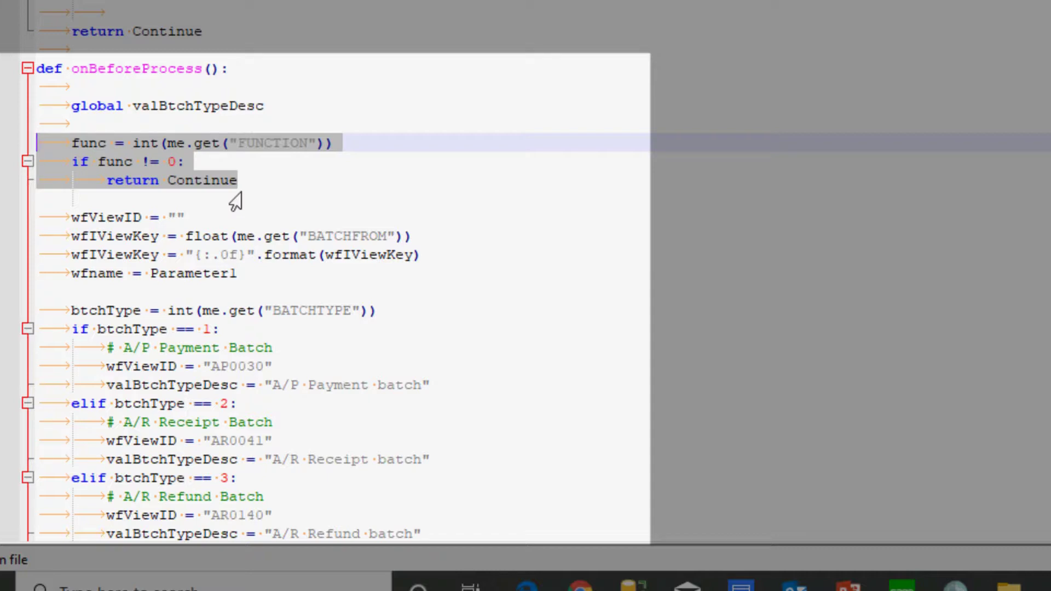
pyautogui.click(41, 217)
pyautogui.scroll(-1, 43, 216)
pyautogui.scroll(-6, 44, 215)
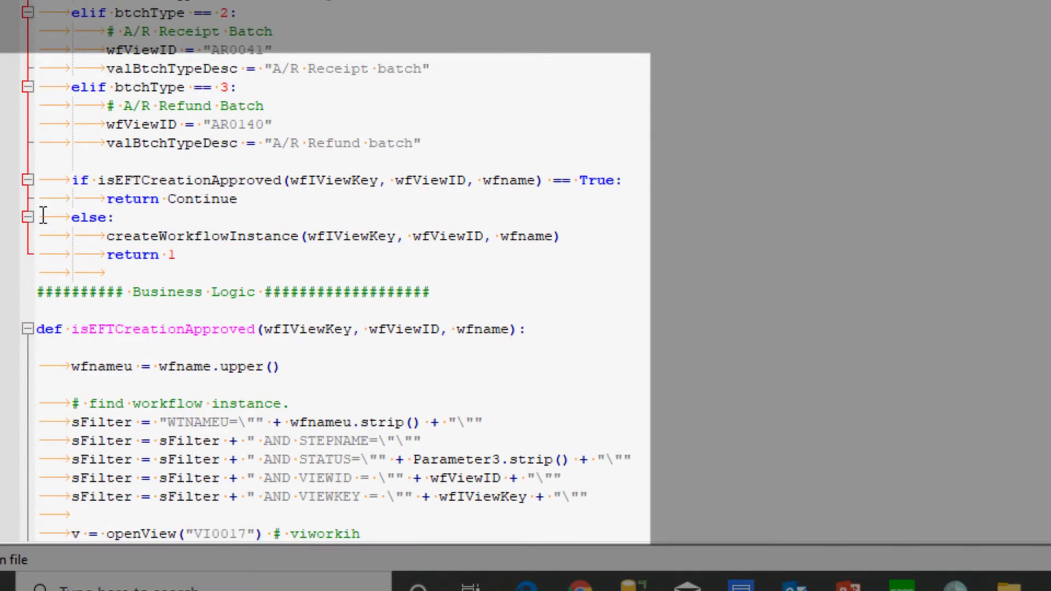
pyautogui.scroll(-2, 43, 215)
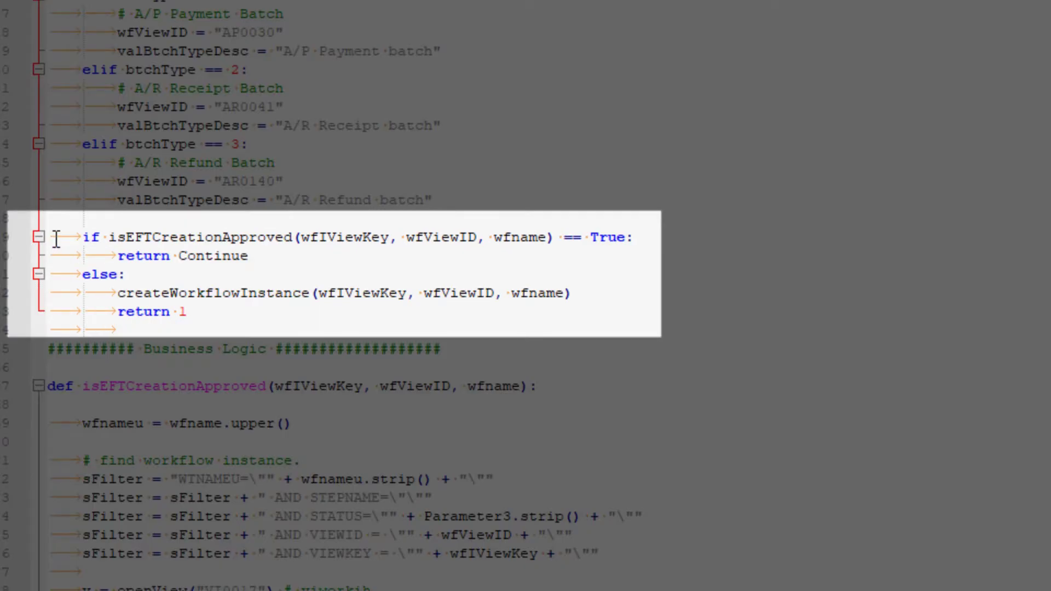
# - Examine the isEFTCreationApproved check and the createWorkflowInstance function, including its progressTo("Check") line
pyautogui.moveTo(56, 240); pyautogui.dragTo(669, 244)
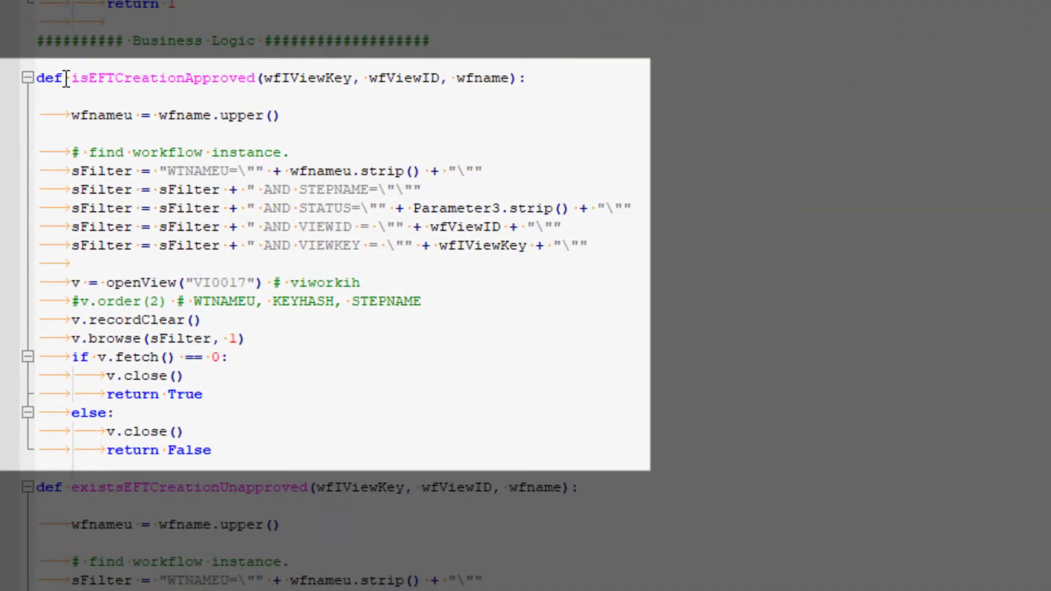
pyautogui.click(66, 78)
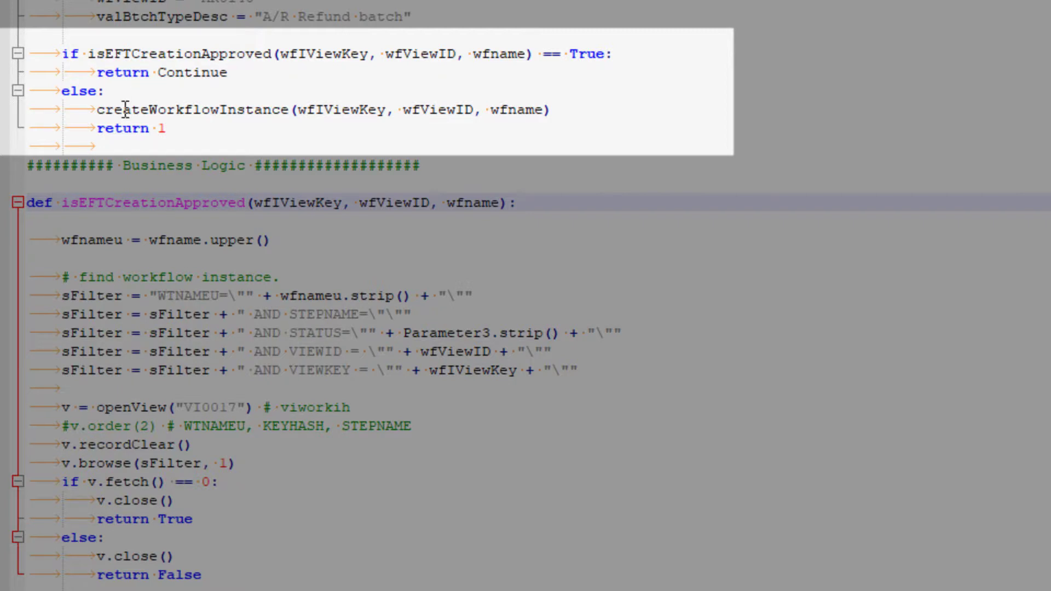
pyautogui.moveTo(584, 113); pyautogui.dragTo(32, 110)
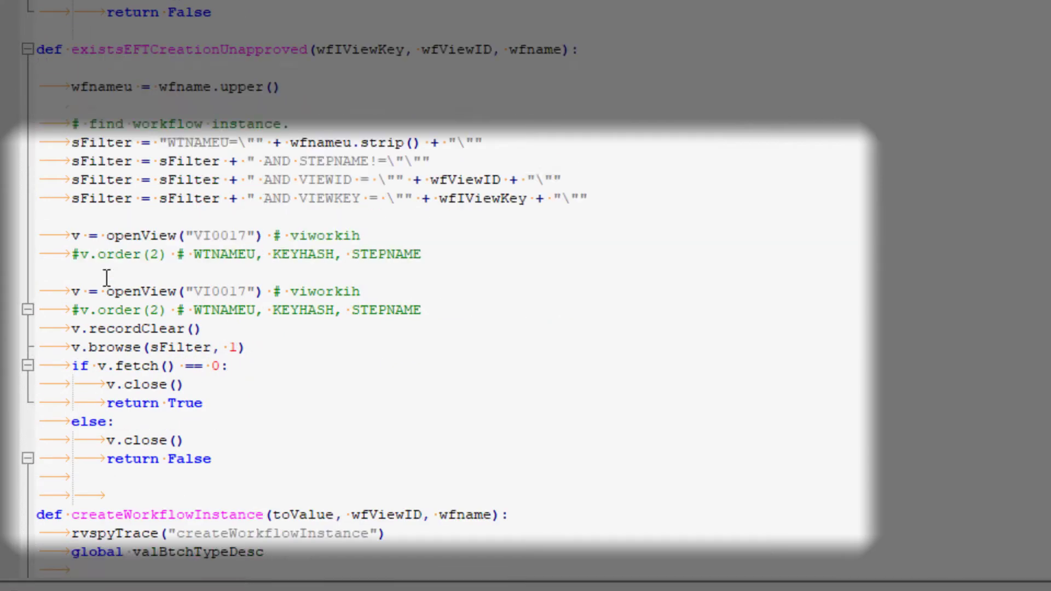
pyautogui.scroll(-7, 107, 278)
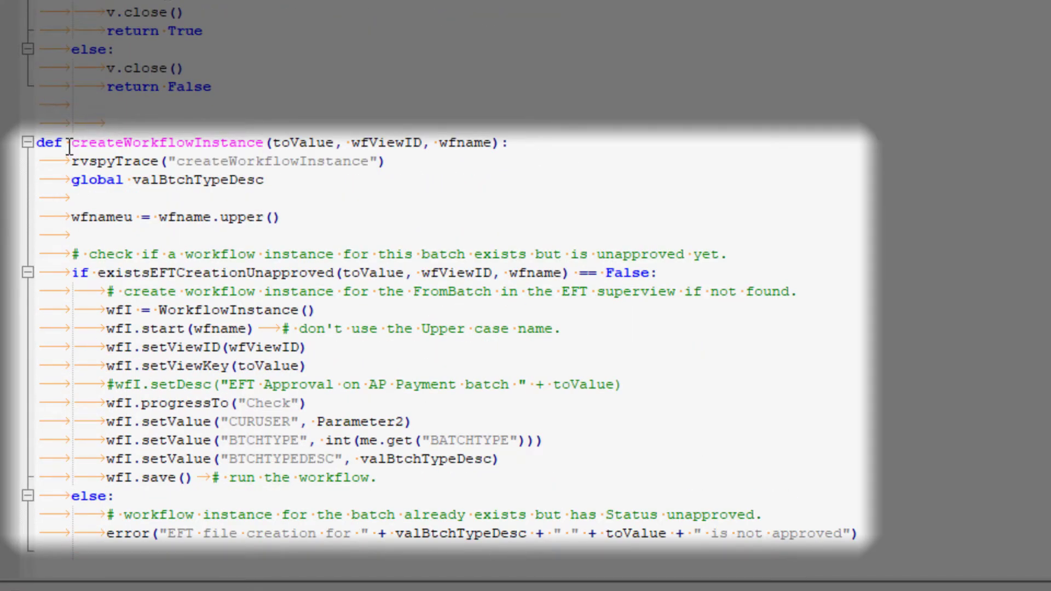
pyautogui.click(124, 273)
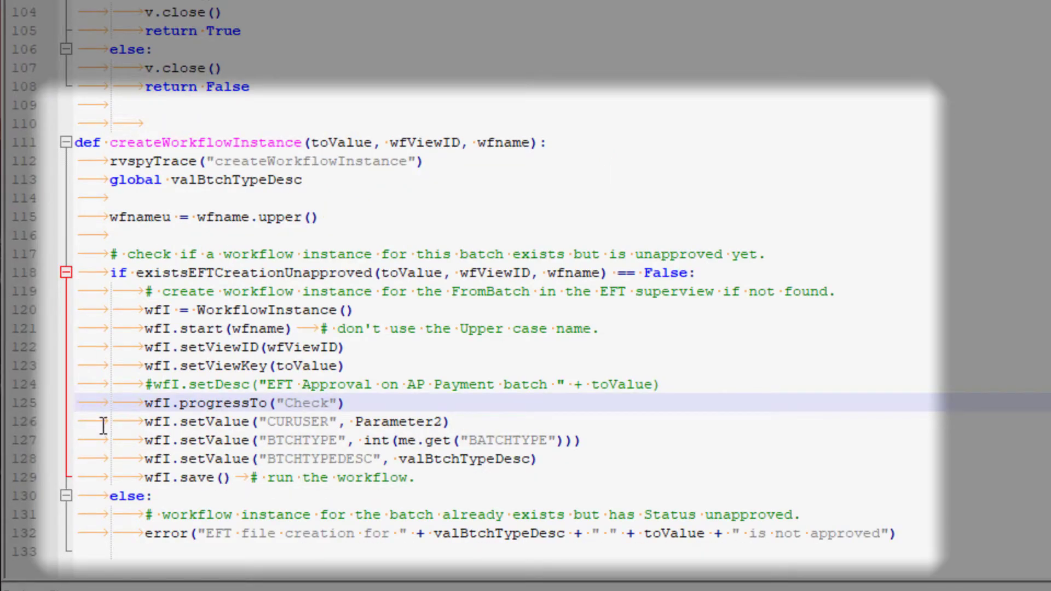
pyautogui.click(400, 404)
pyautogui.moveTo(400, 403); pyautogui.dragTo(70, 404)
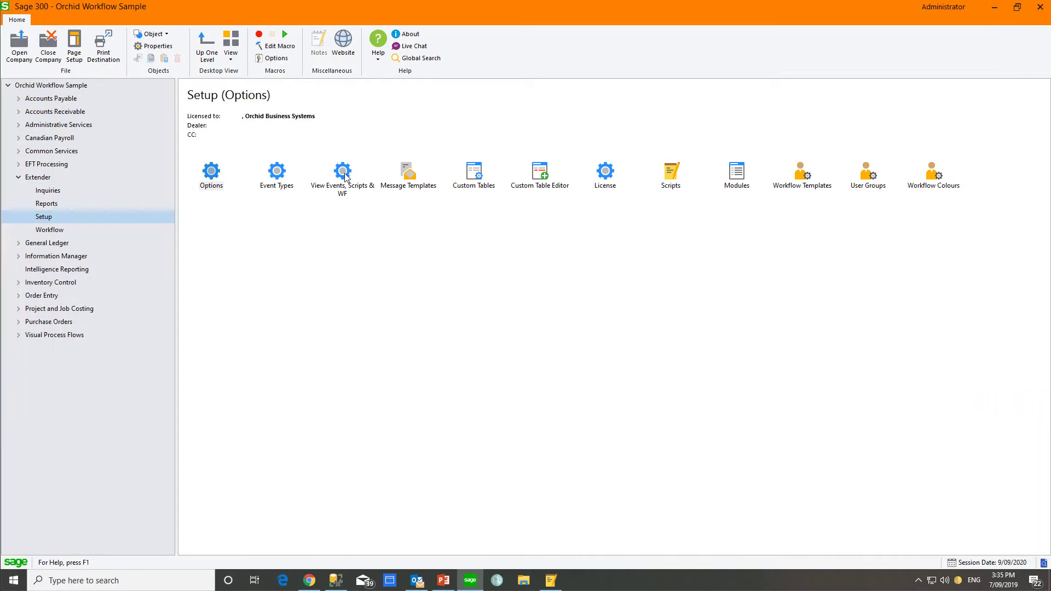
# - Load the Create EFT File view EL0100 in the Extender View Events, Scripts and Workflow setup
pyautogui.click(344, 173)
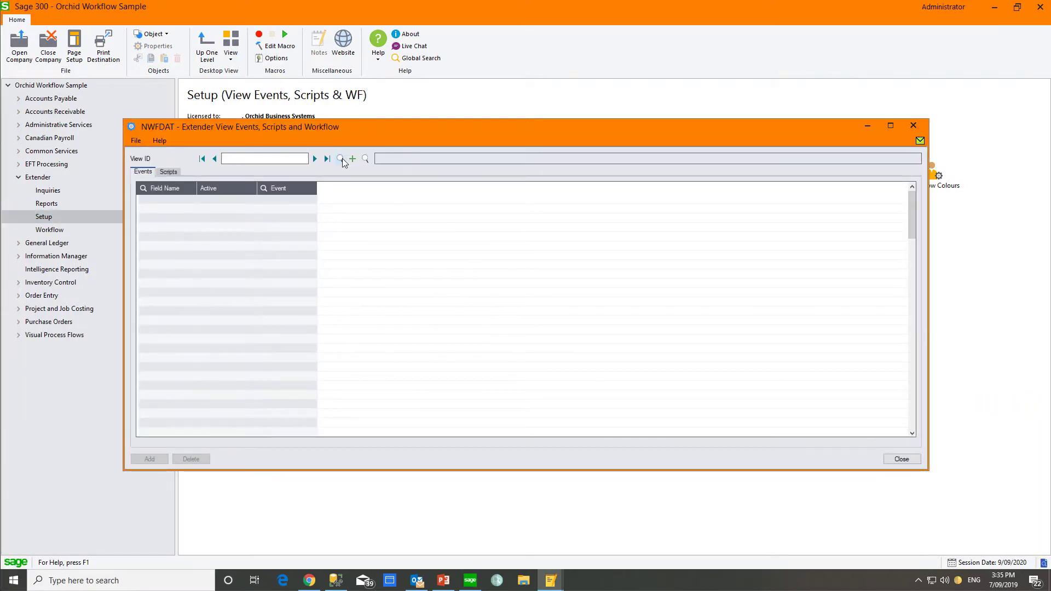
pyautogui.click(342, 160)
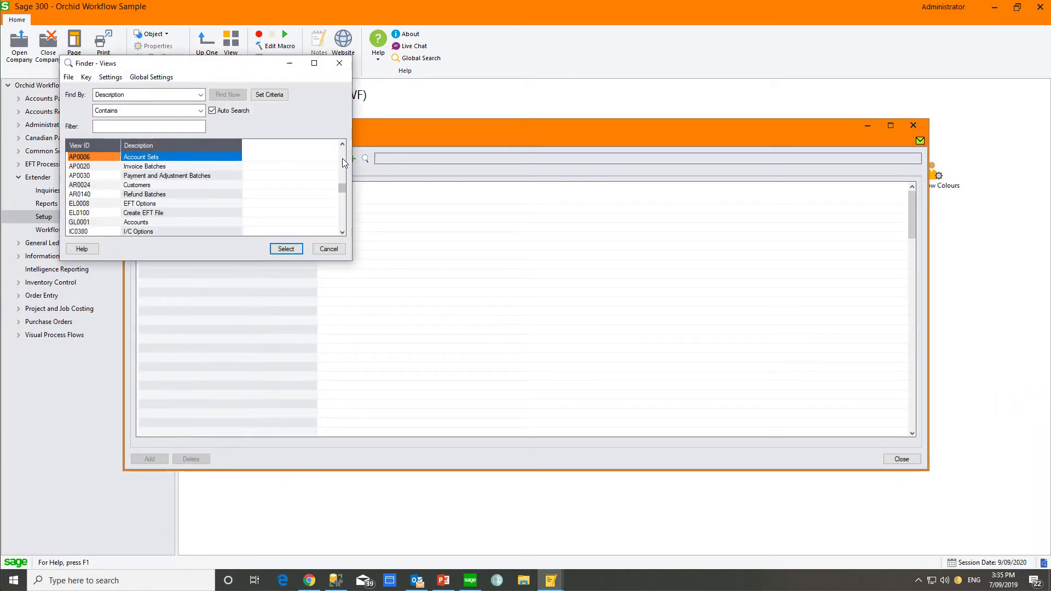
pyautogui.click(164, 213)
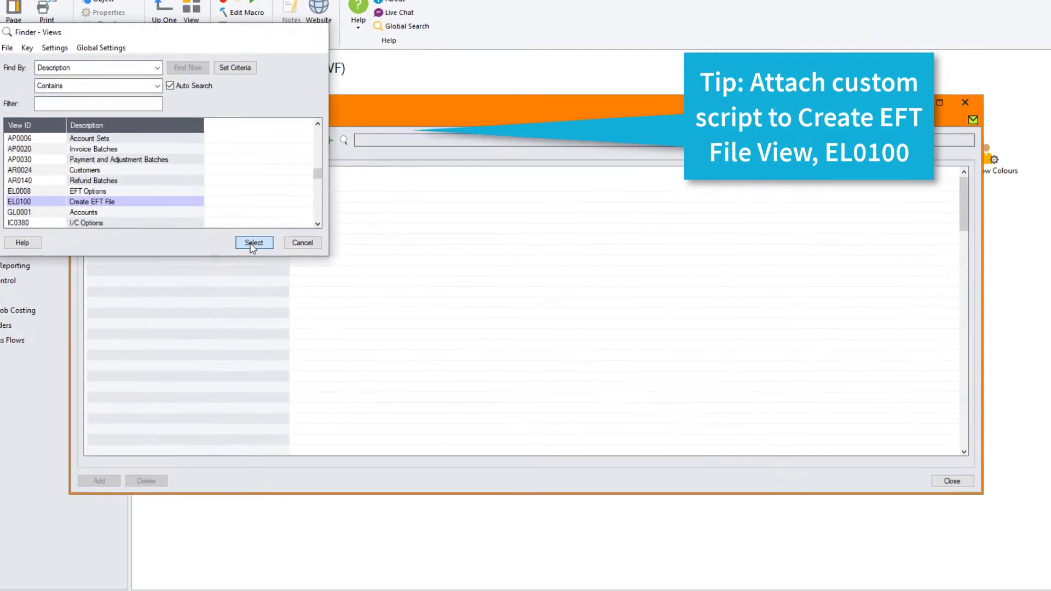
pyautogui.click(281, 249)
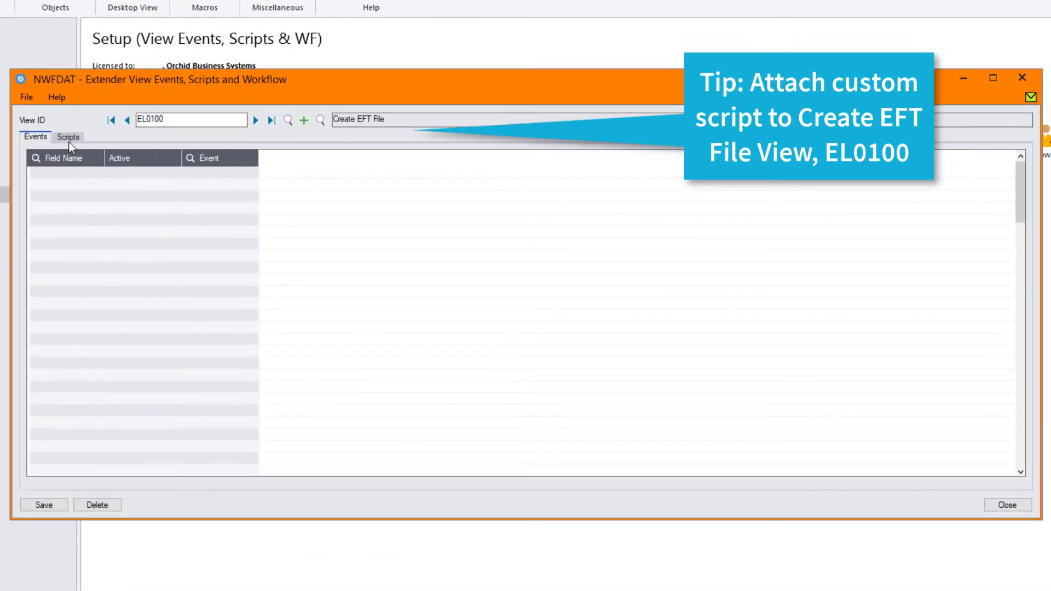
# - Examine the scripts attached to the Create EFT File view EL0100
pyautogui.click(69, 138)
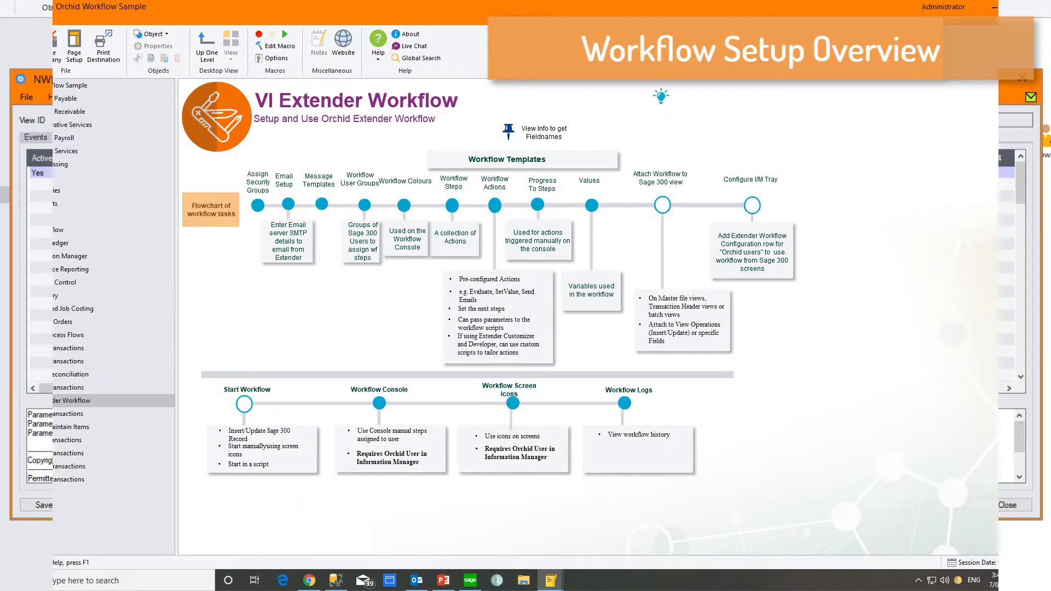
# - Review the email server settings in Extender Options and the colours defined for the workflow
pyautogui.click(289, 205)
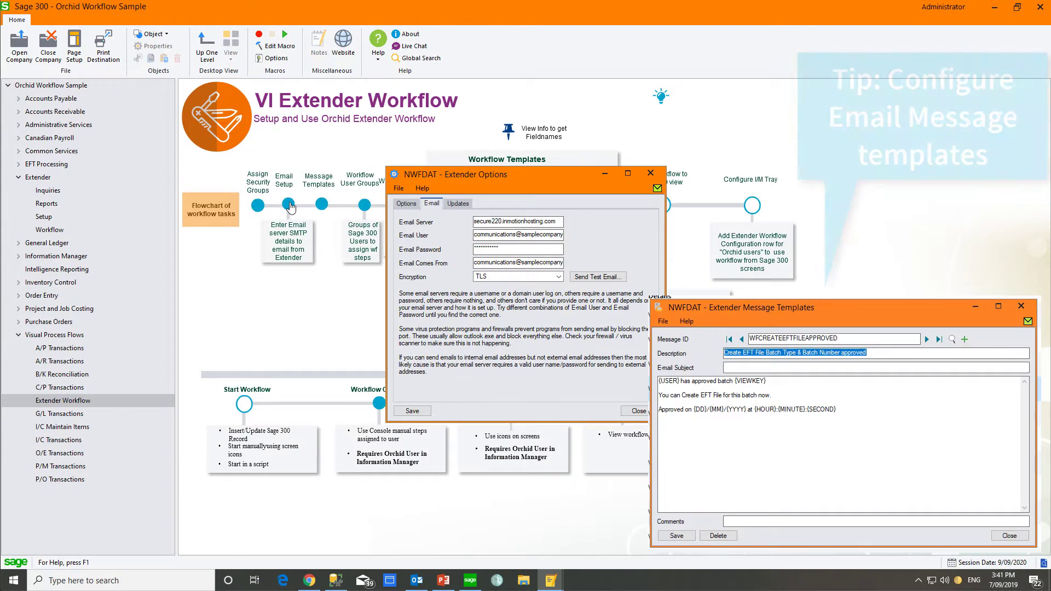
pyautogui.click(604, 175)
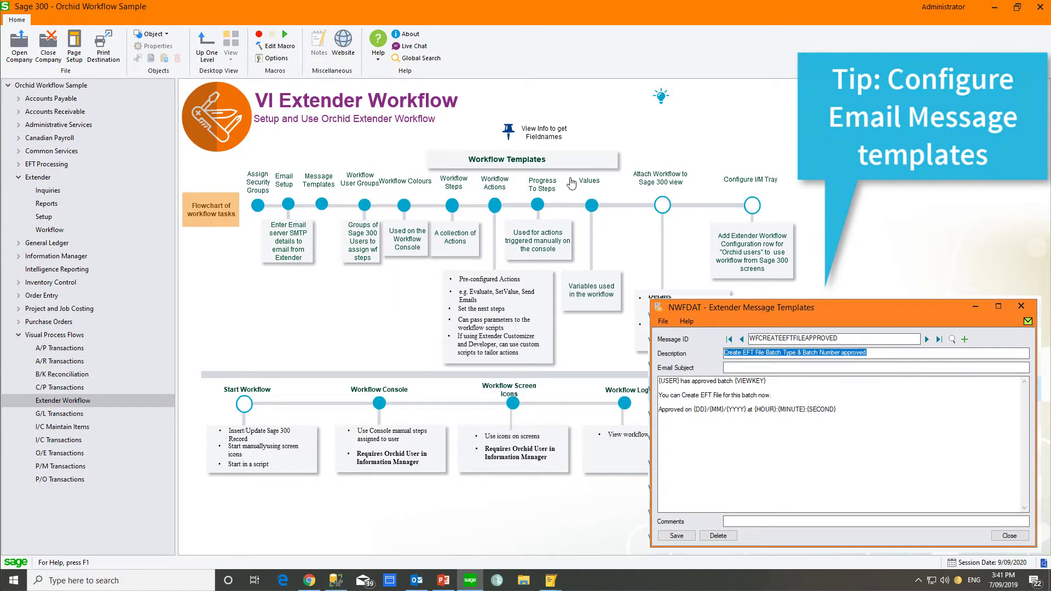
pyautogui.click(404, 207)
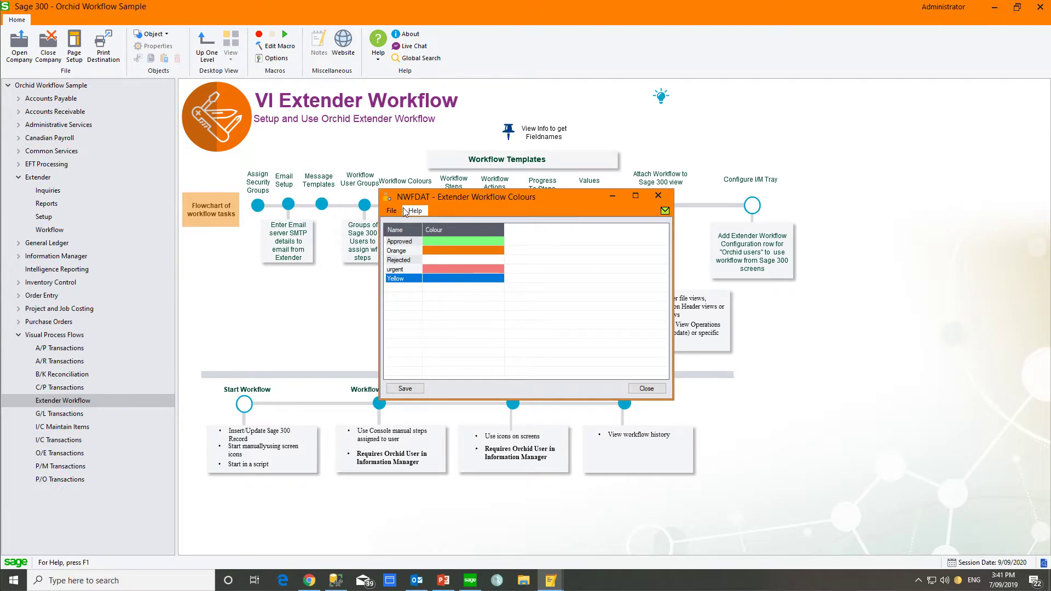
pyautogui.click(612, 198)
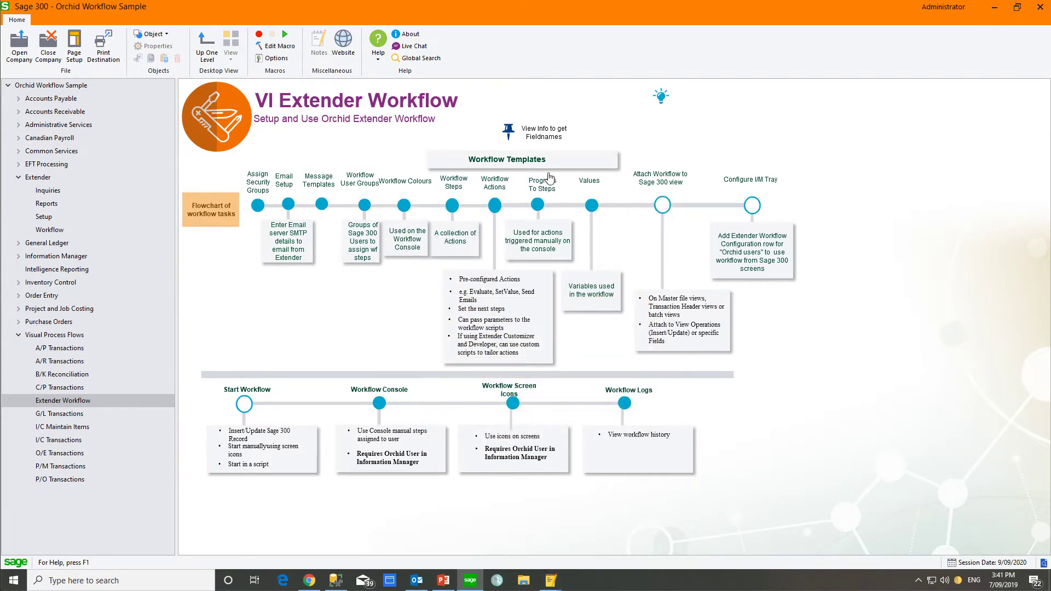
# - Examine the actions and progress-to settings of the Wait, Approve and Reject steps in the CreateEFTFileWF workflow template
pyautogui.click(497, 161)
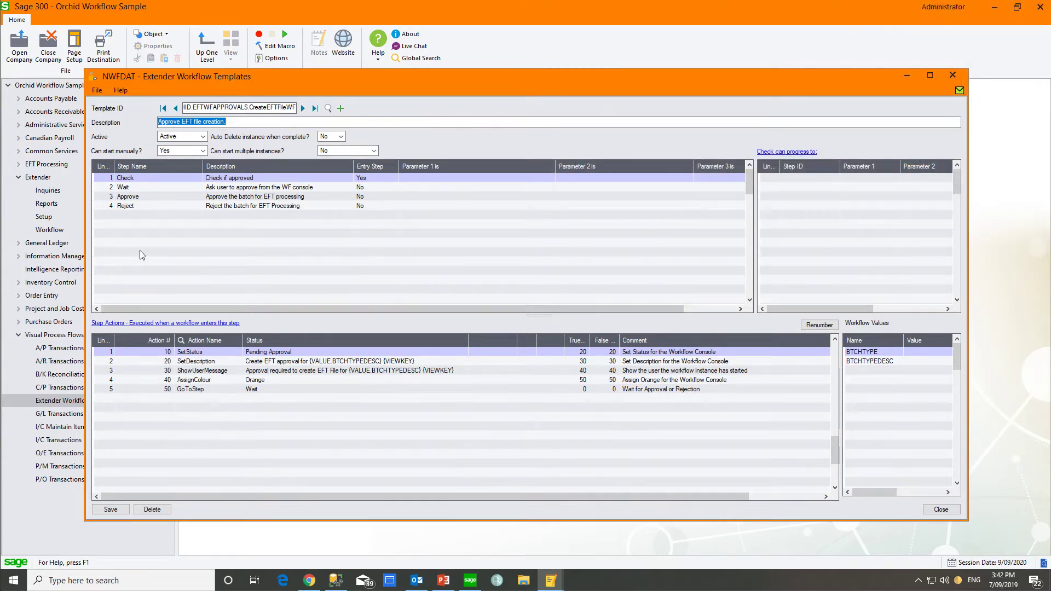
pyautogui.click(123, 187)
pyautogui.click(123, 189)
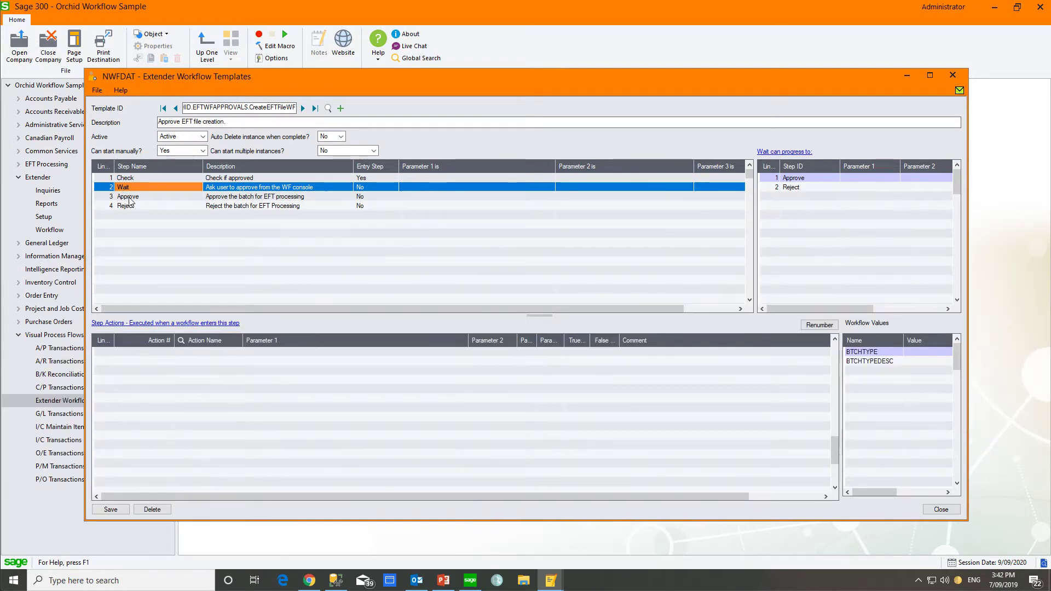
pyautogui.click(130, 199)
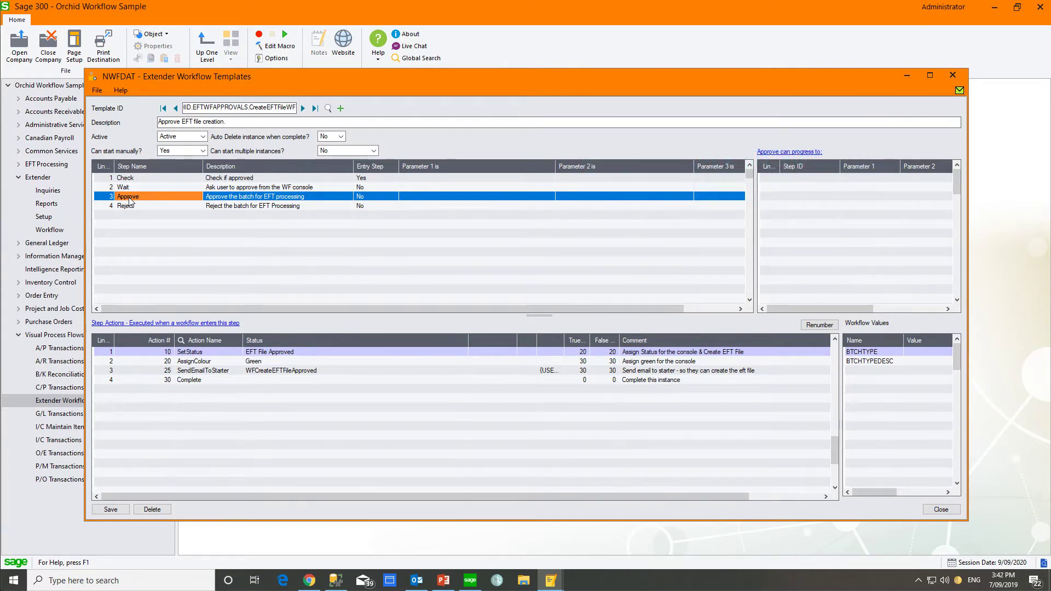
pyautogui.click(133, 206)
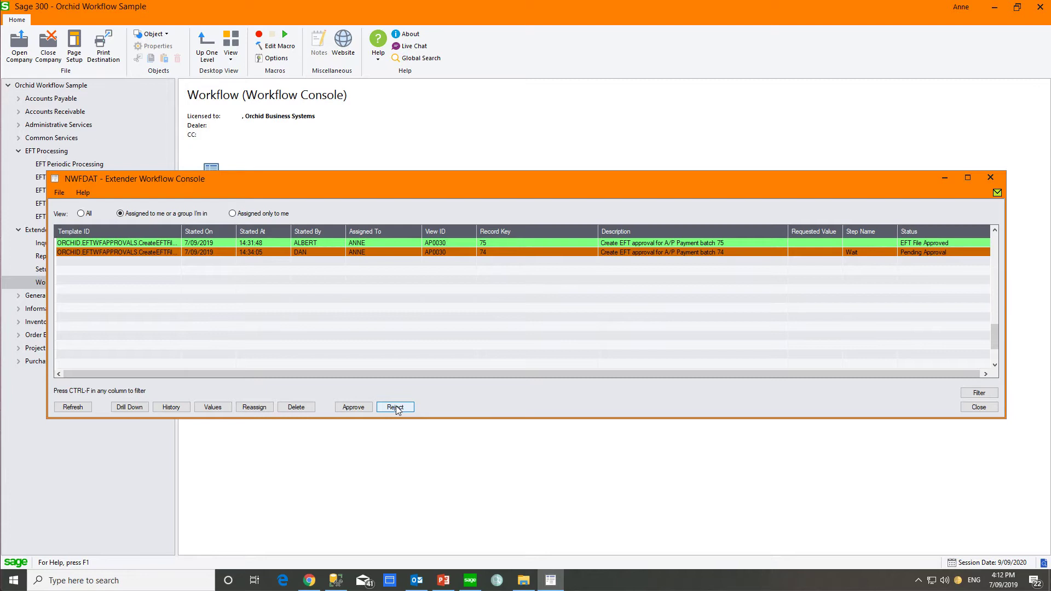
# - Reject and subsequently approve the EFT approval request for A/P payment batch 74 in the Workflow Console
pyautogui.click(396, 410)
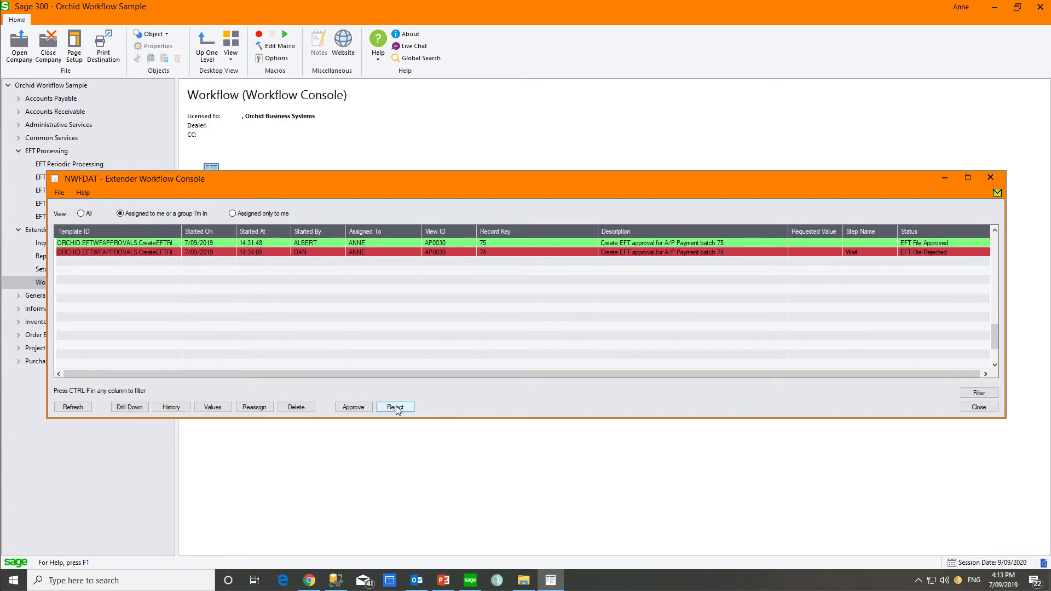
pyautogui.click(353, 407)
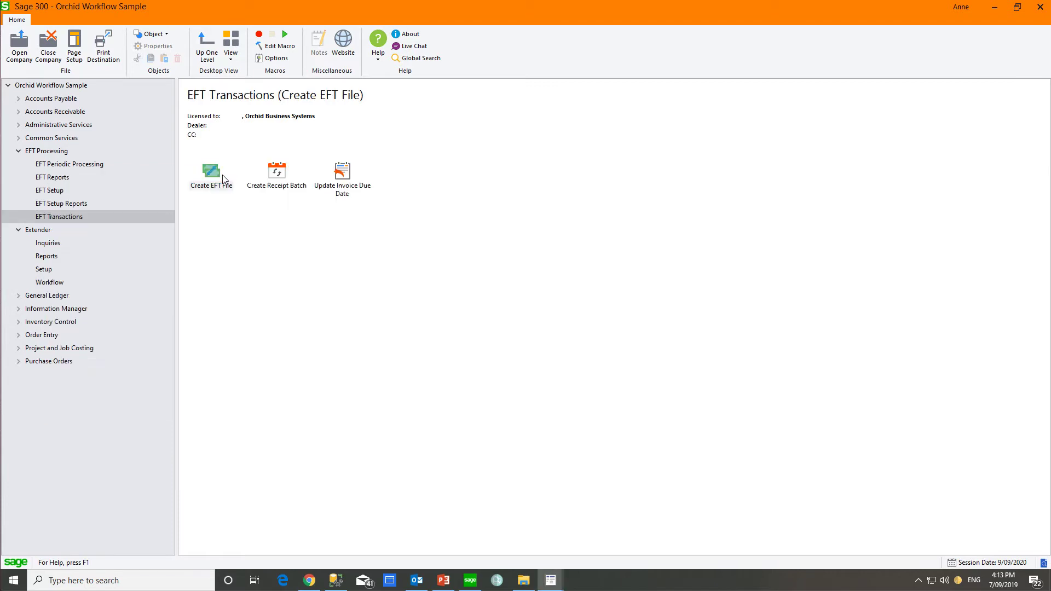
# - Set the batch to 74 in Create EFT File and open the CreateEFTFileWF workflow log for it
pyautogui.doubleClick(224, 179)
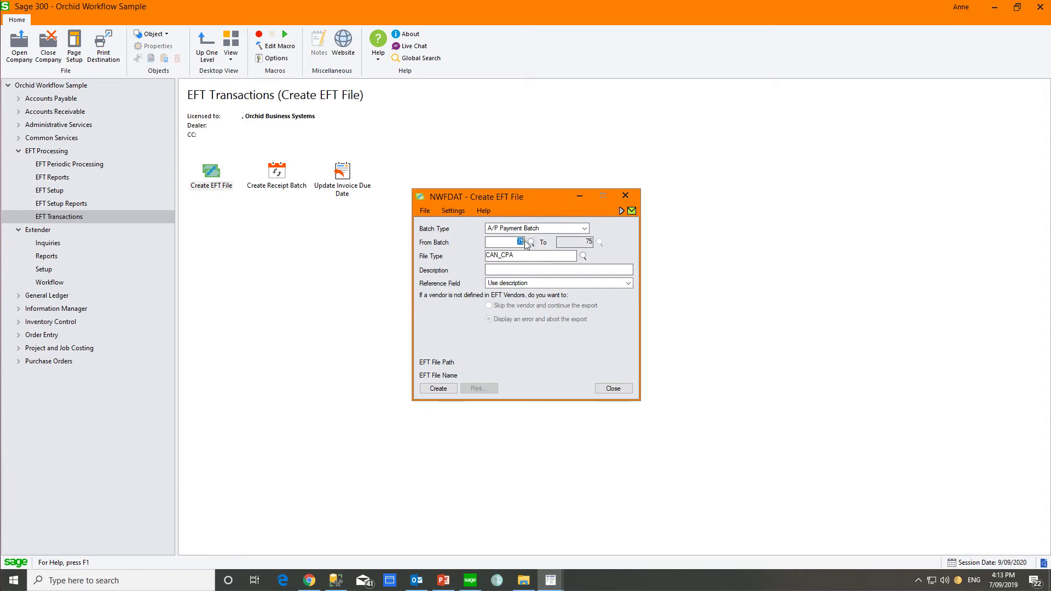
pyautogui.write('74')
pyautogui.press('Tab')
pyautogui.click(622, 211)
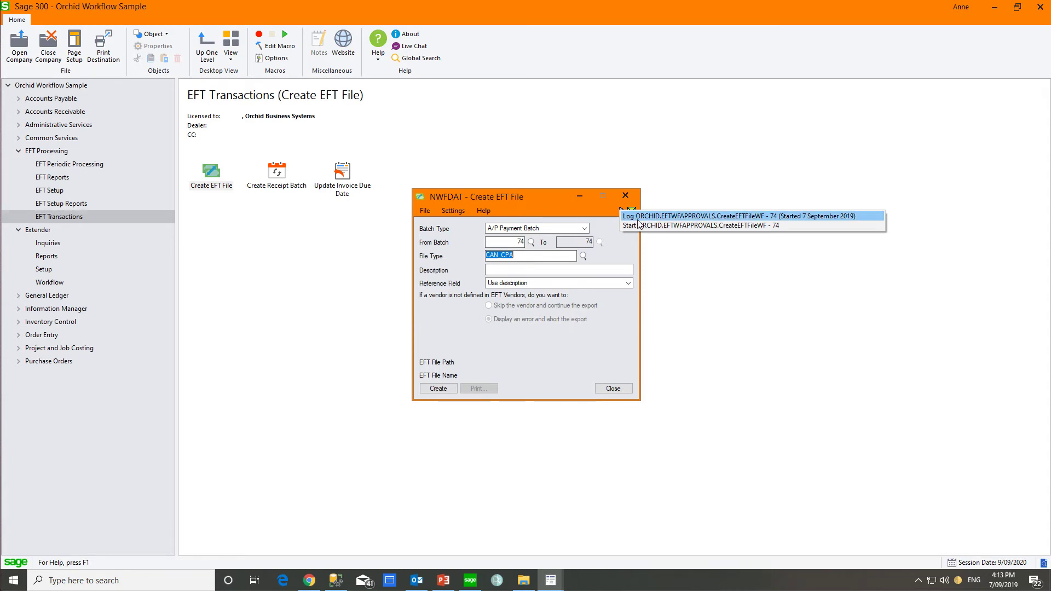
pyautogui.click(637, 218)
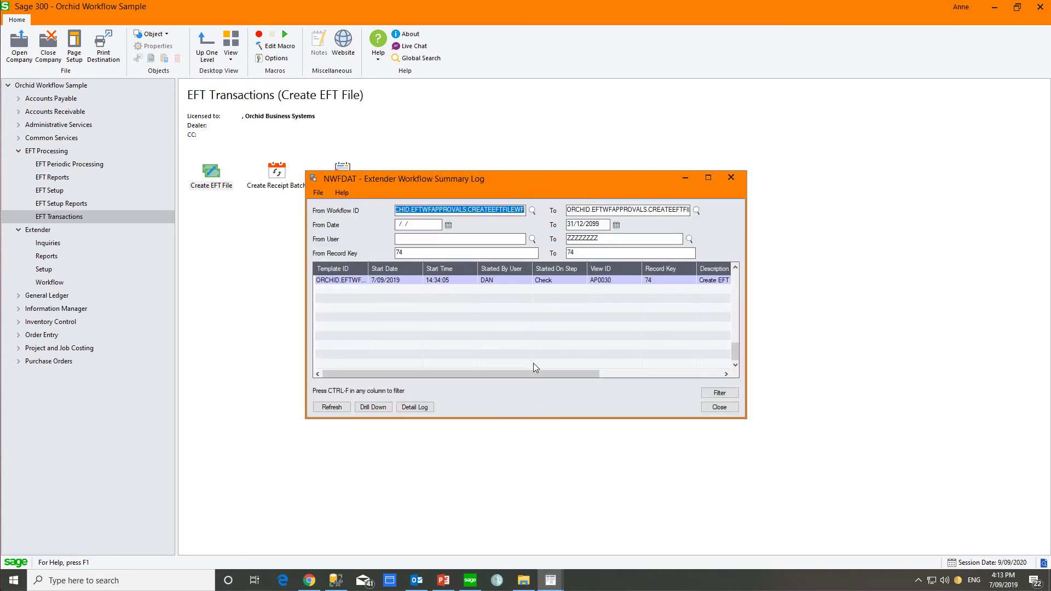
# - Check the current status in batch 74's summary log and examine the user and step entries in its detail log
pyautogui.moveTo(531, 372); pyautogui.dragTo(654, 372)
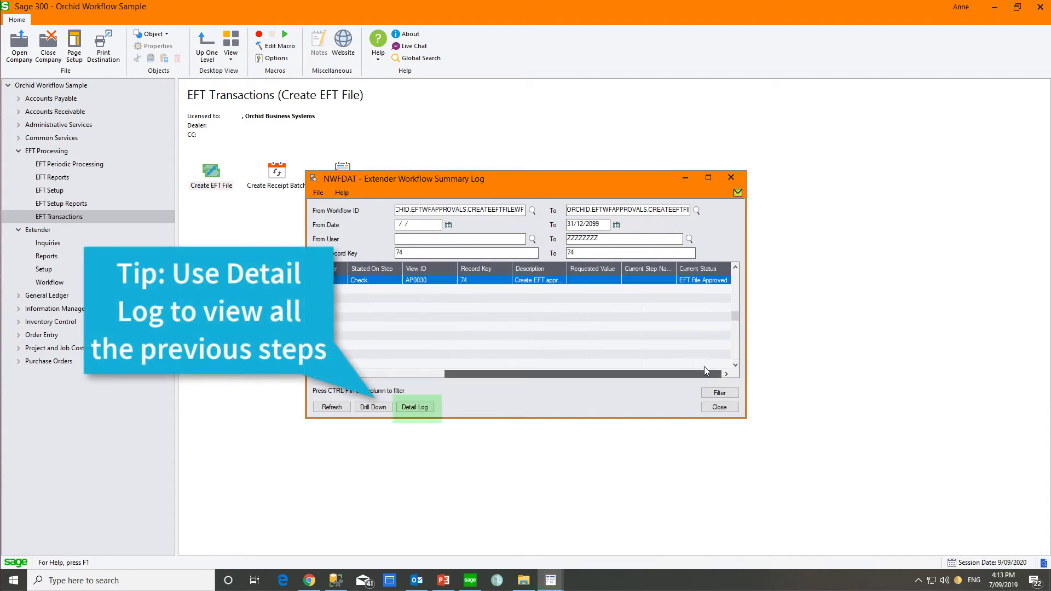
pyautogui.click(415, 406)
pyautogui.click(463, 224)
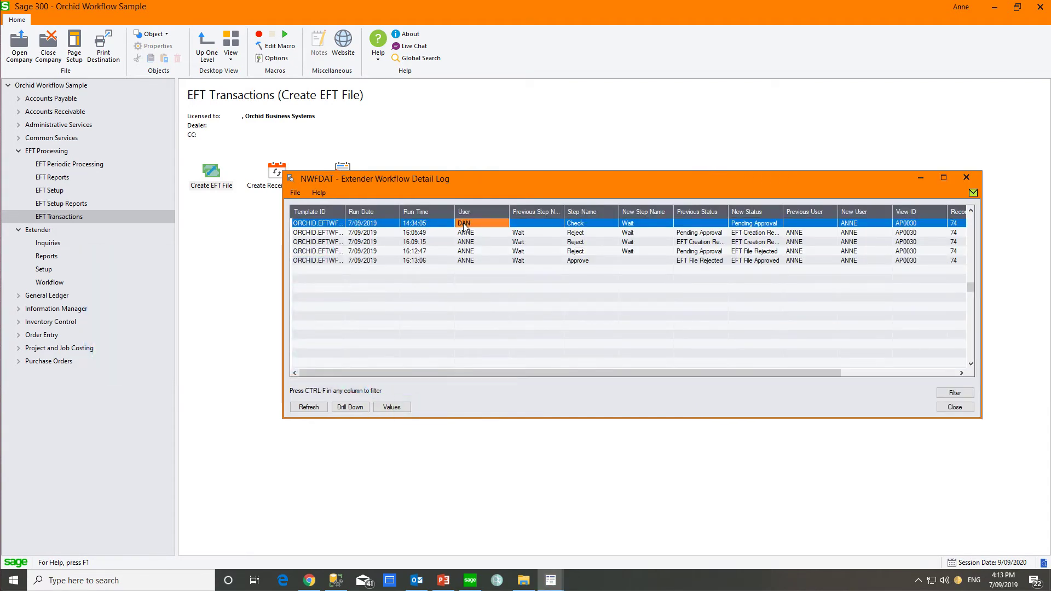
pyautogui.click(466, 233)
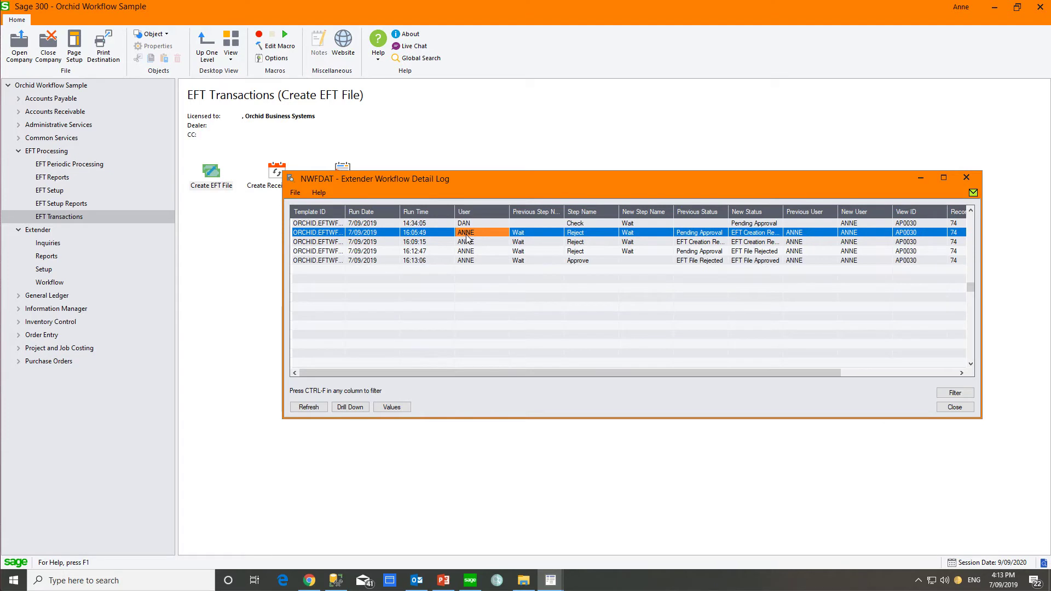
pyautogui.click(470, 262)
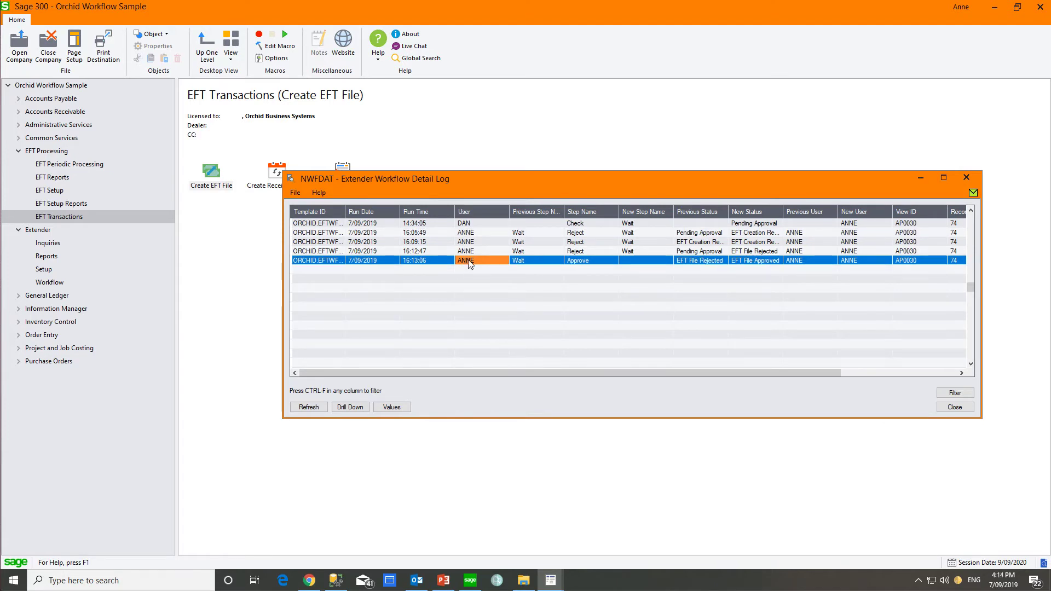